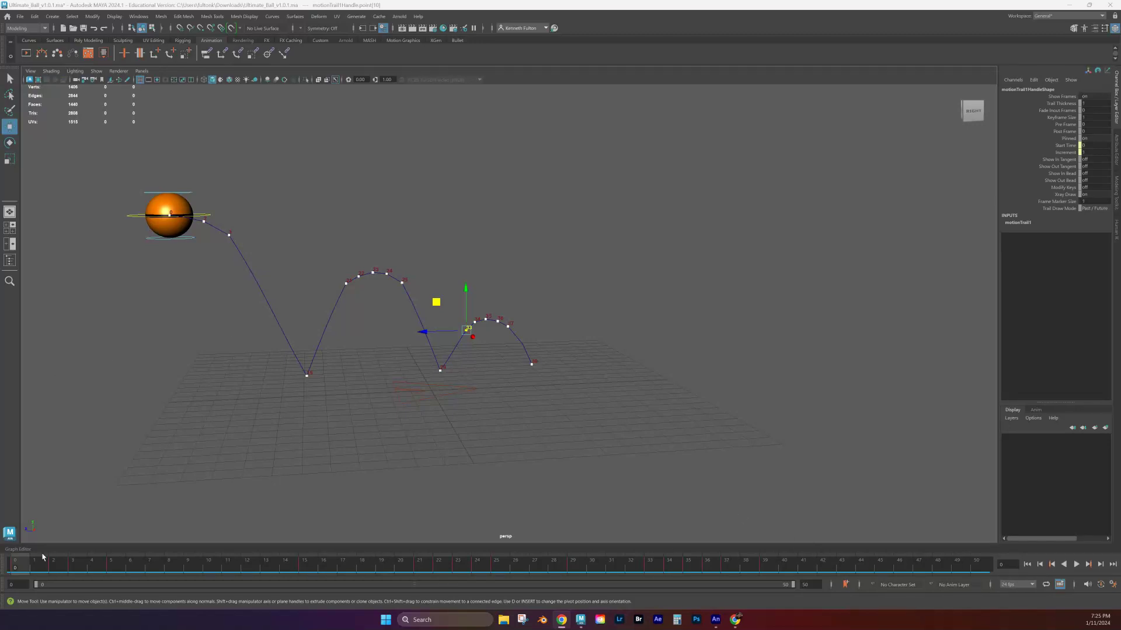
Select CTRL_Main, step to frame 6, play and scrub the bounce, then switch to the Chrome reference.
click(134, 218)
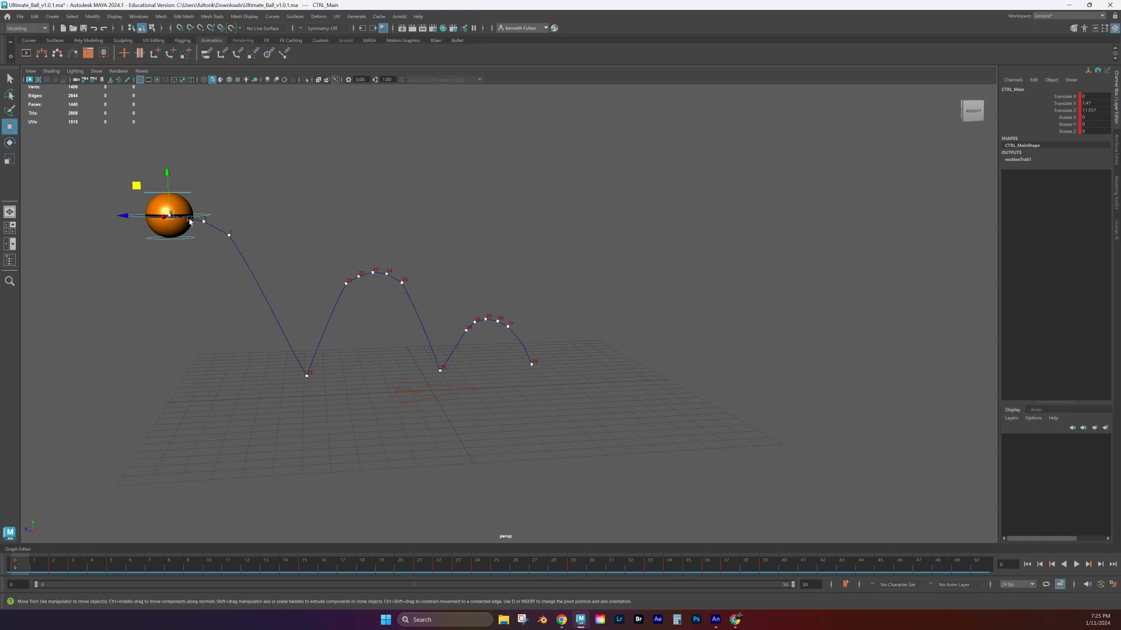
mouse_move(17, 566)
mouse_down()
mouse_move(420, 569)
mouse_move(649, 594)
mouse_move(862, 569)
mouse_move(15, 569)
mouse_up()
key(alt+v)
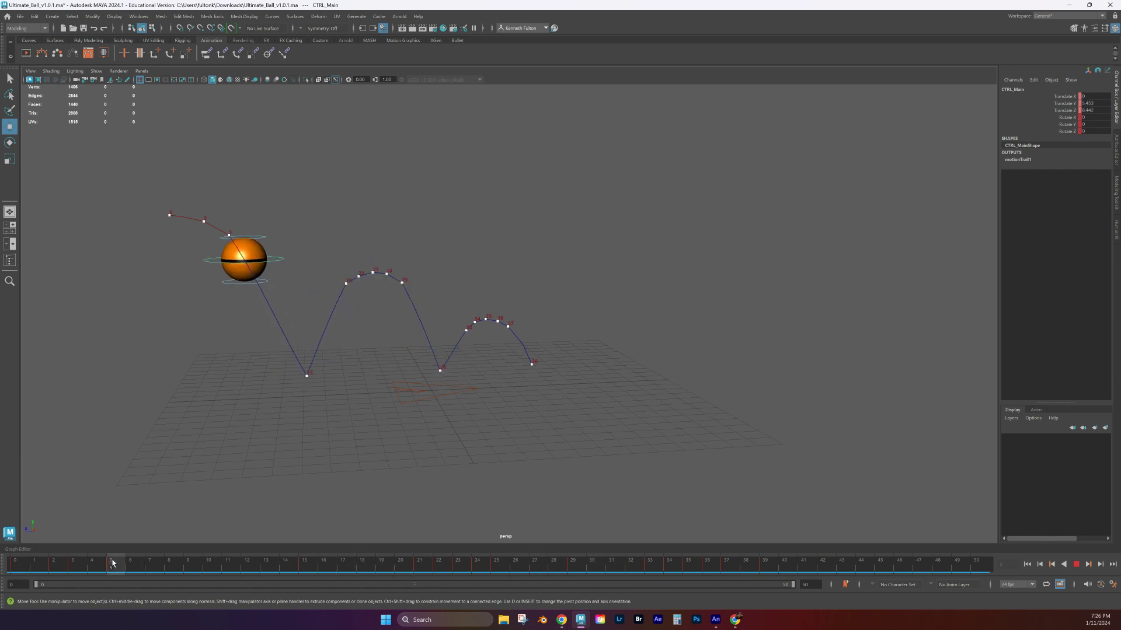
drag(592, 565, 42, 546)
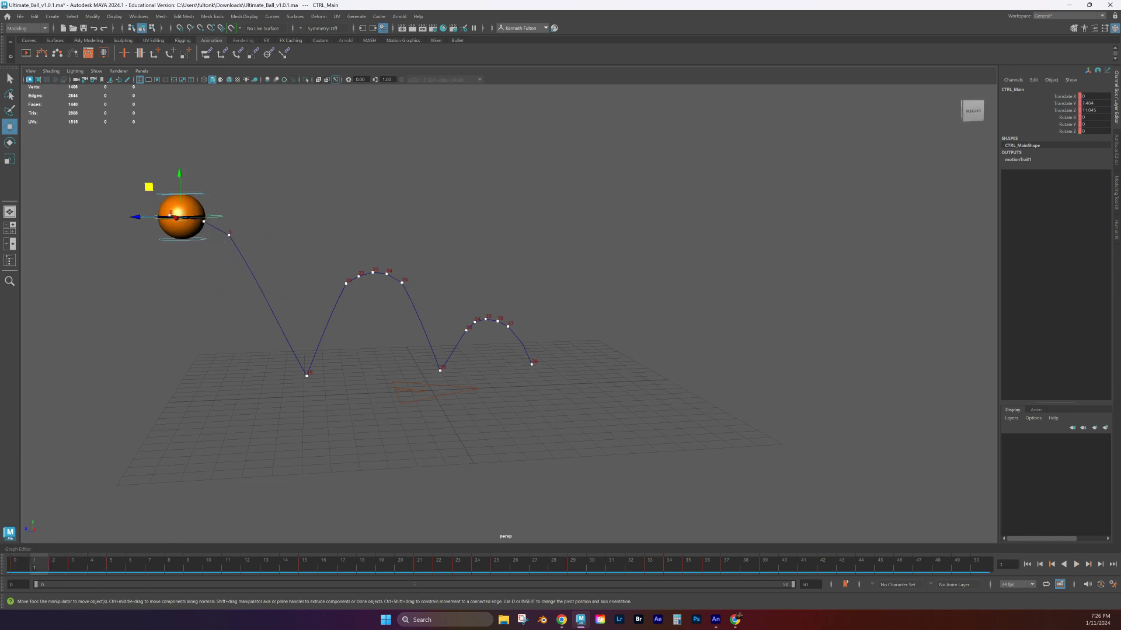
key(alt+Tab)
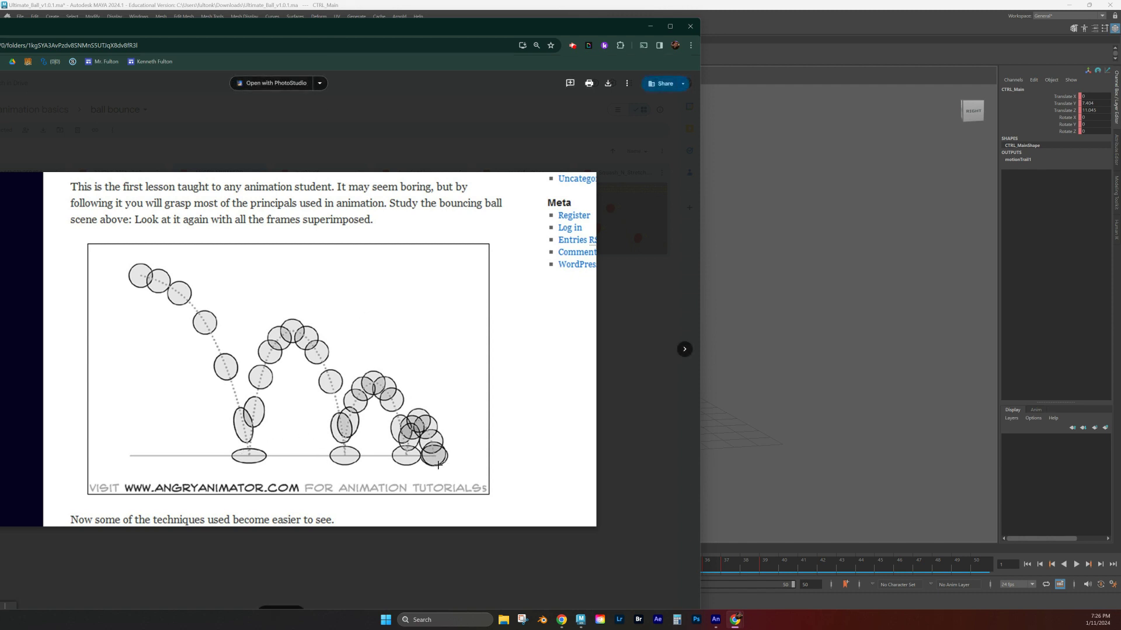
Switch from the Chrome reference image back to the Maya scene.
key(alt+Tab)
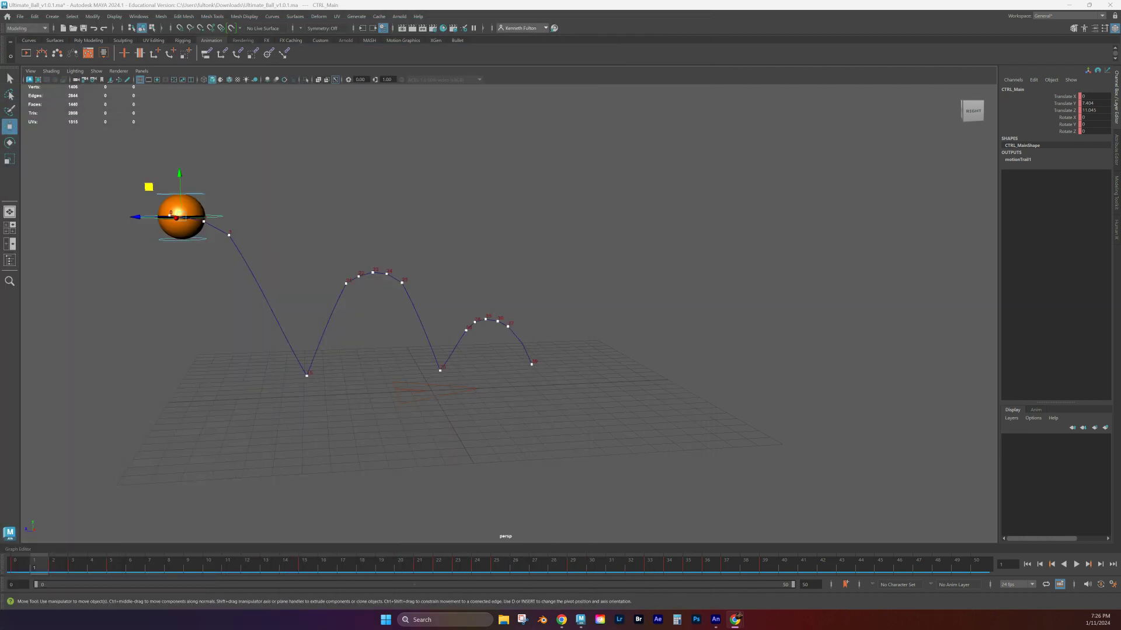
key(alt+Tab)
key(alt+Tab)
drag(48, 562, 305, 567)
click(1077, 564)
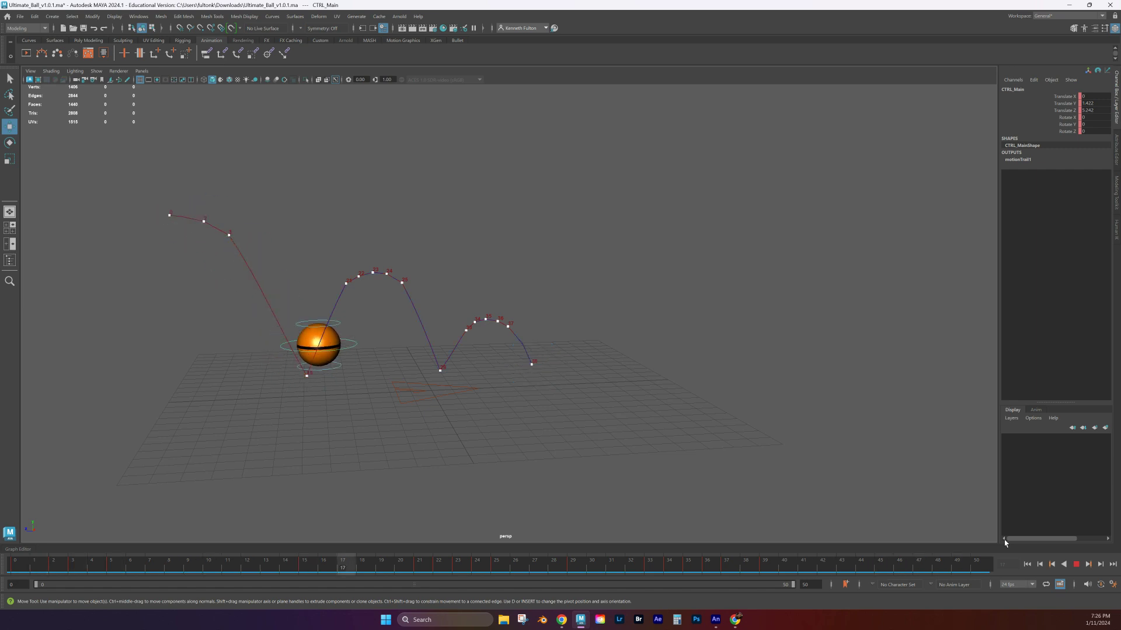
click(1076, 565)
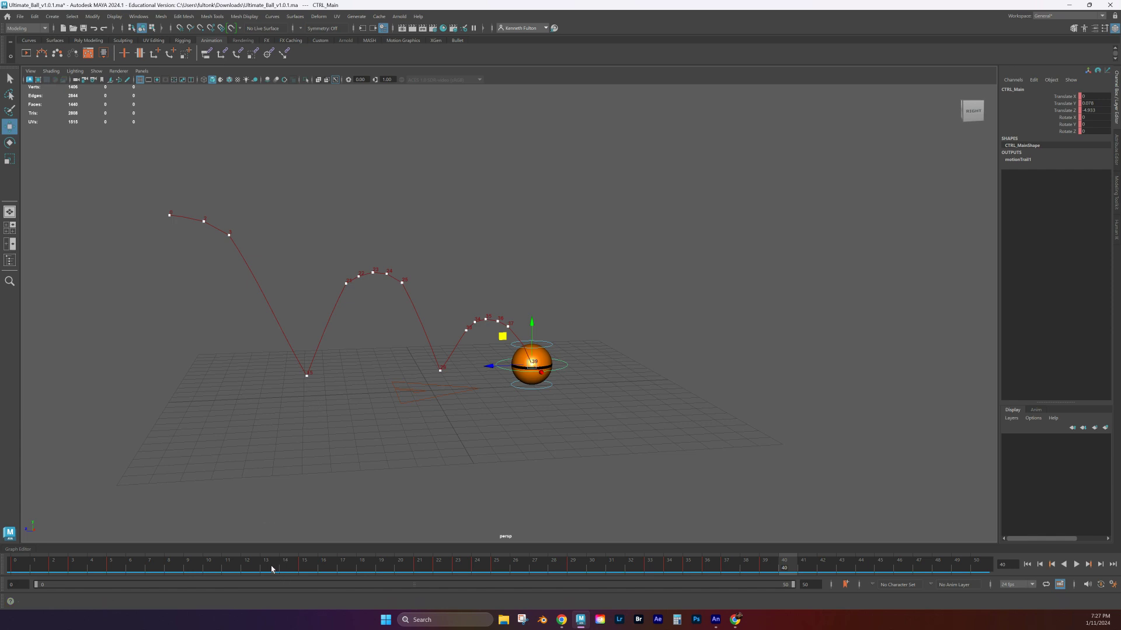
mouse_move(271, 569)
shift+drag(271, 569, 847, 575)
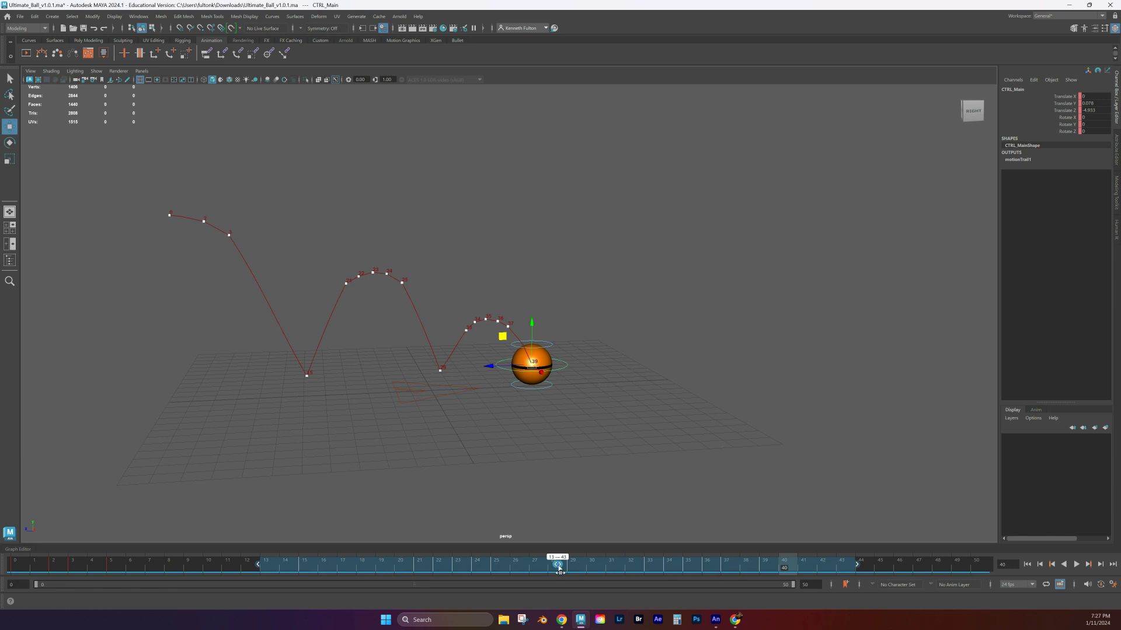
Slide the marked keys a net one frame earlier, then stretch their timing by one frame.
drag(558, 566, 481, 566)
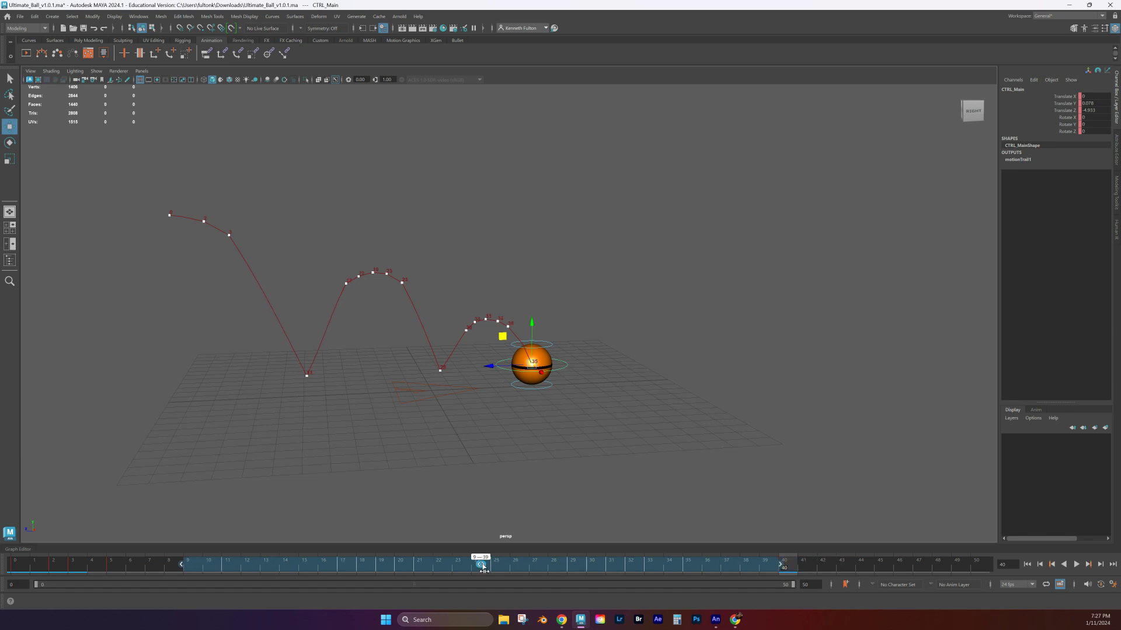
drag(483, 568, 509, 570)
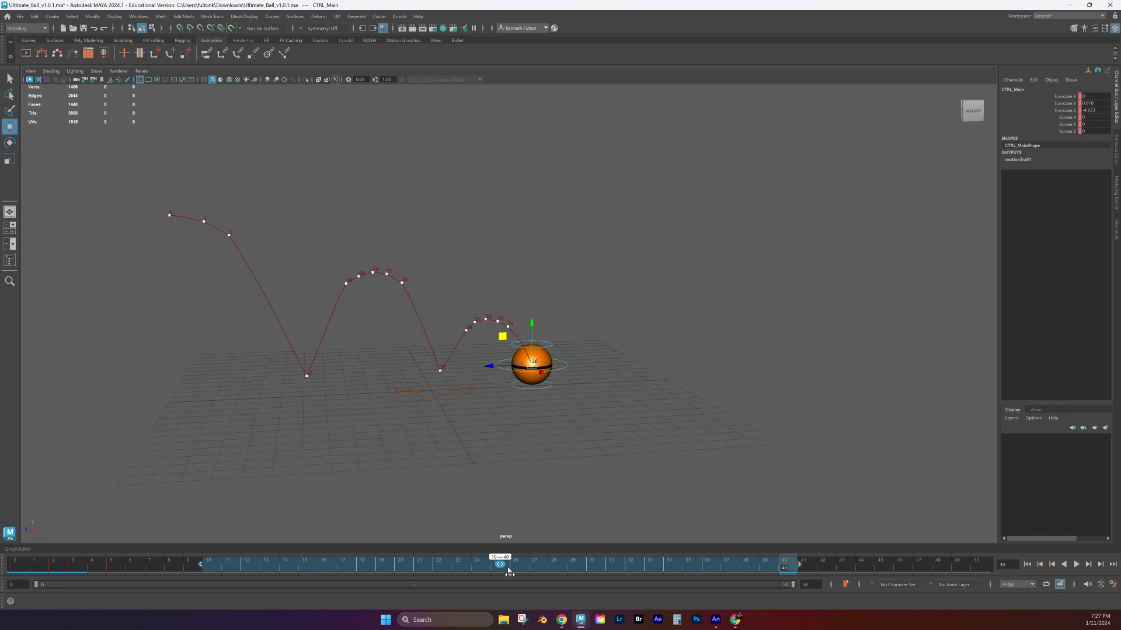
drag(508, 569, 461, 578)
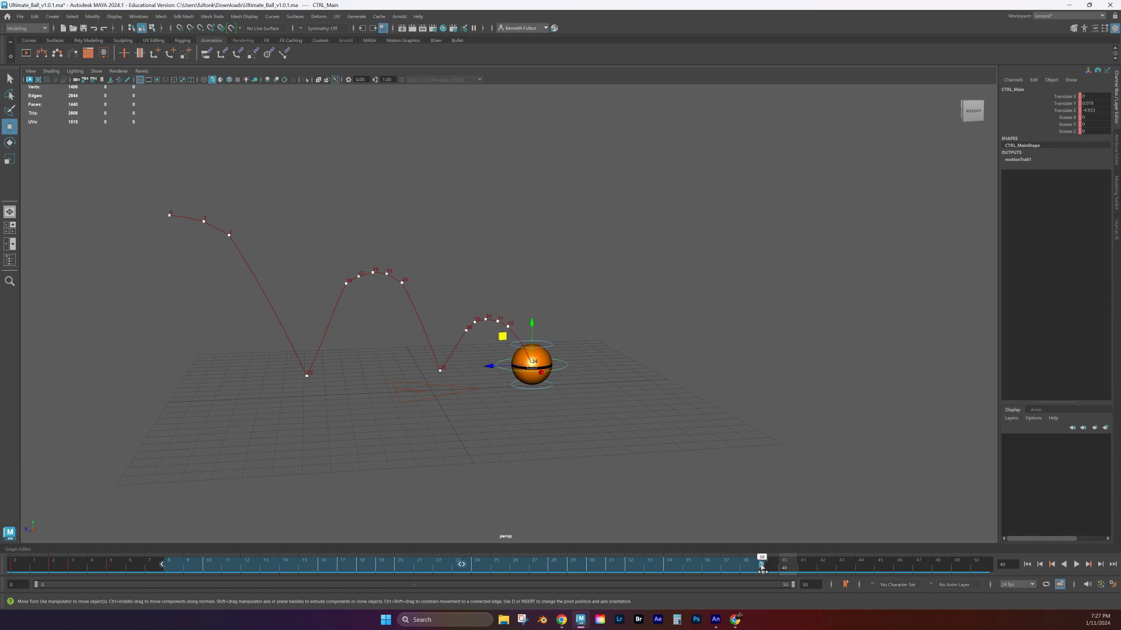
drag(763, 569, 925, 569)
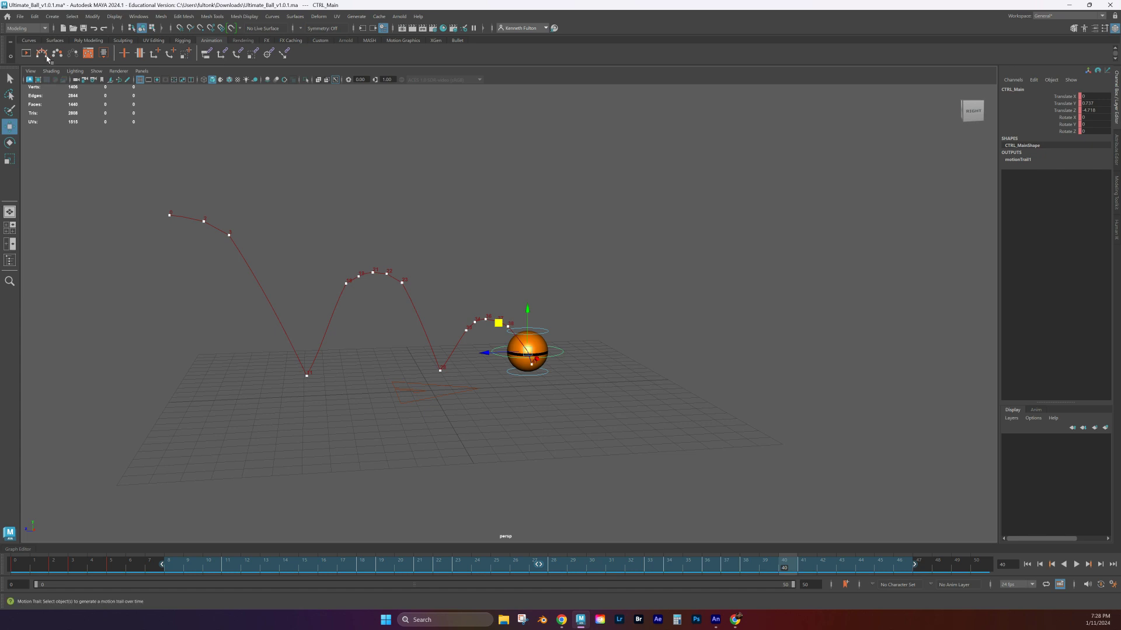
click(11, 80)
click(610, 315)
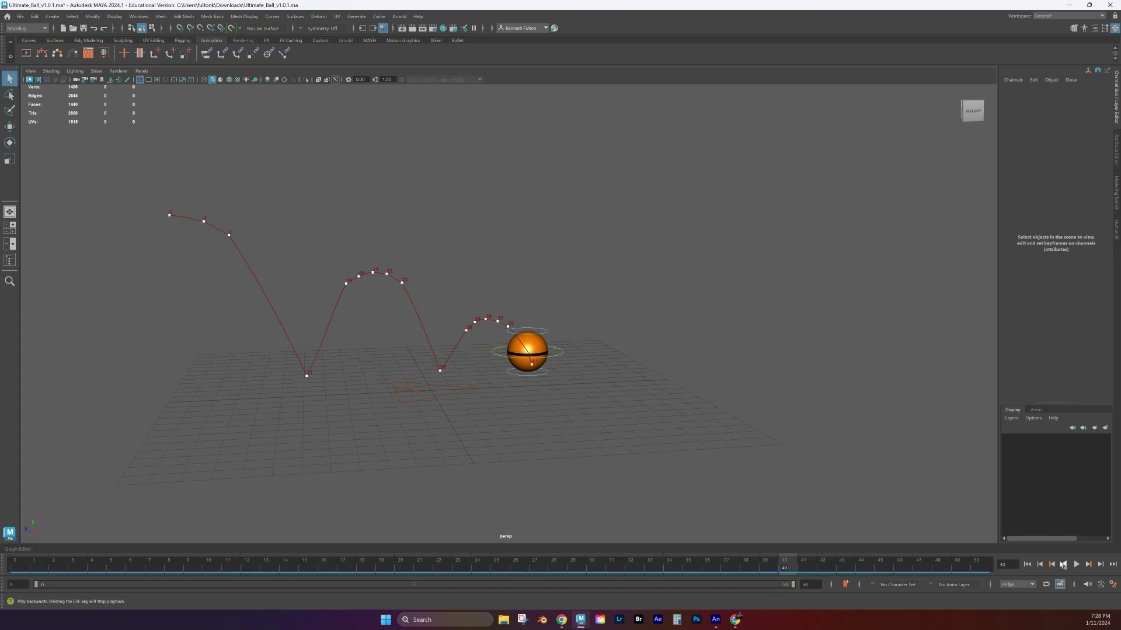
click(1076, 566)
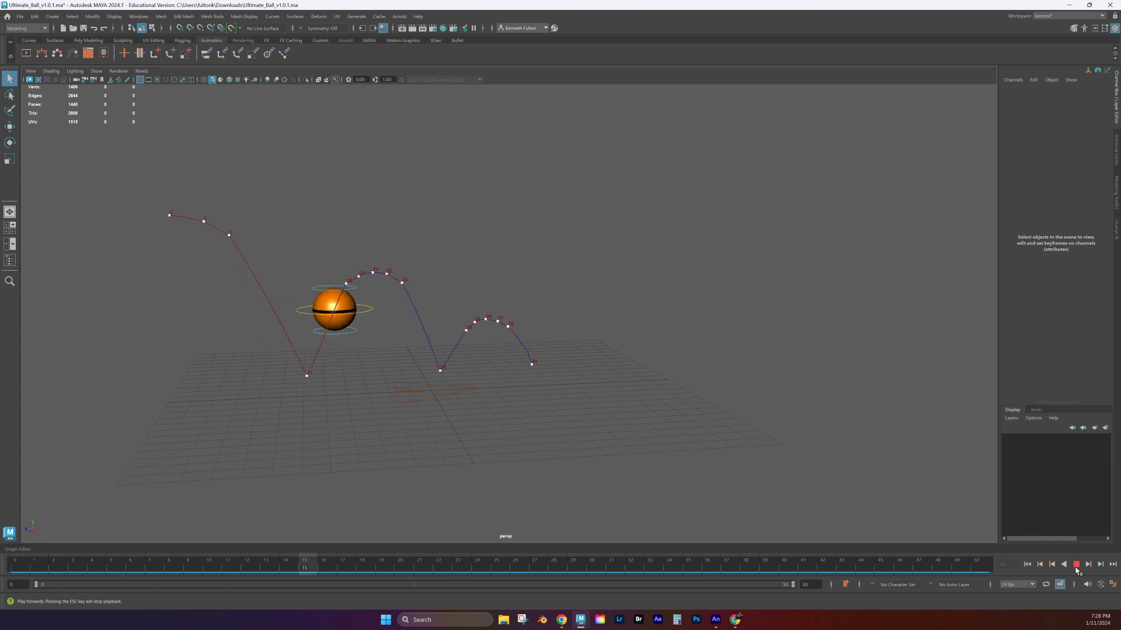
click(1077, 565)
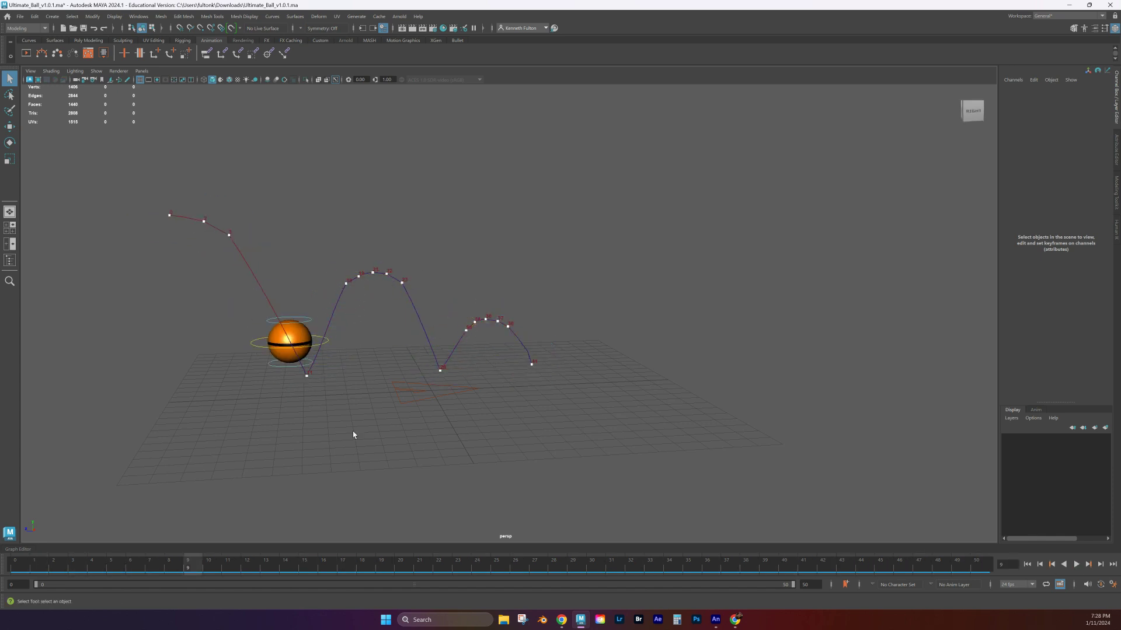
drag(184, 566, 14, 566)
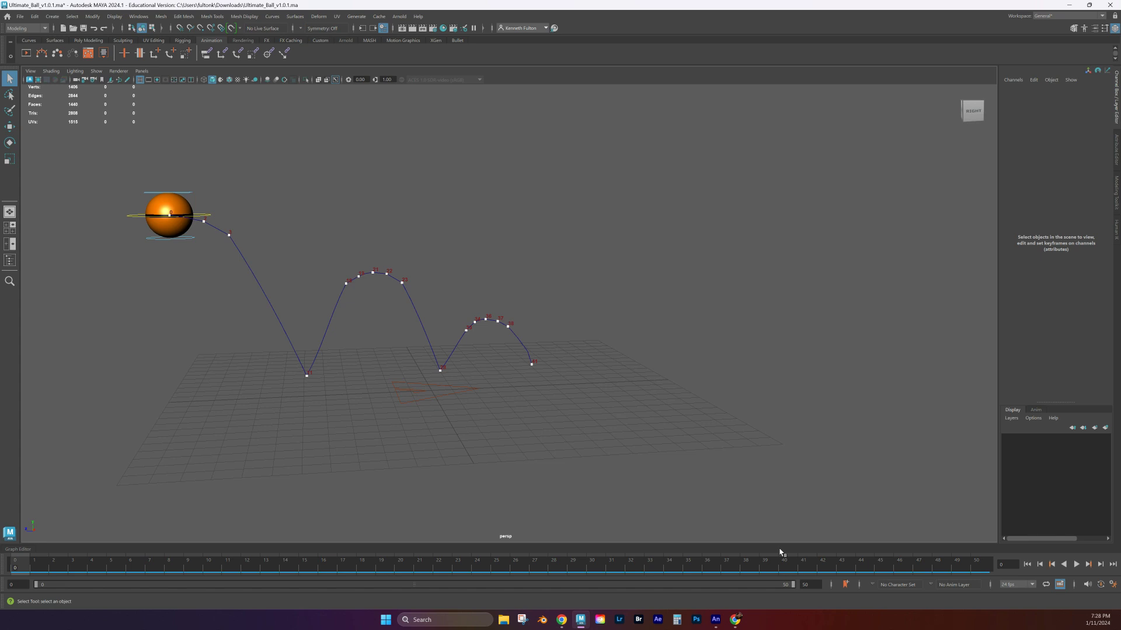
click(130, 217)
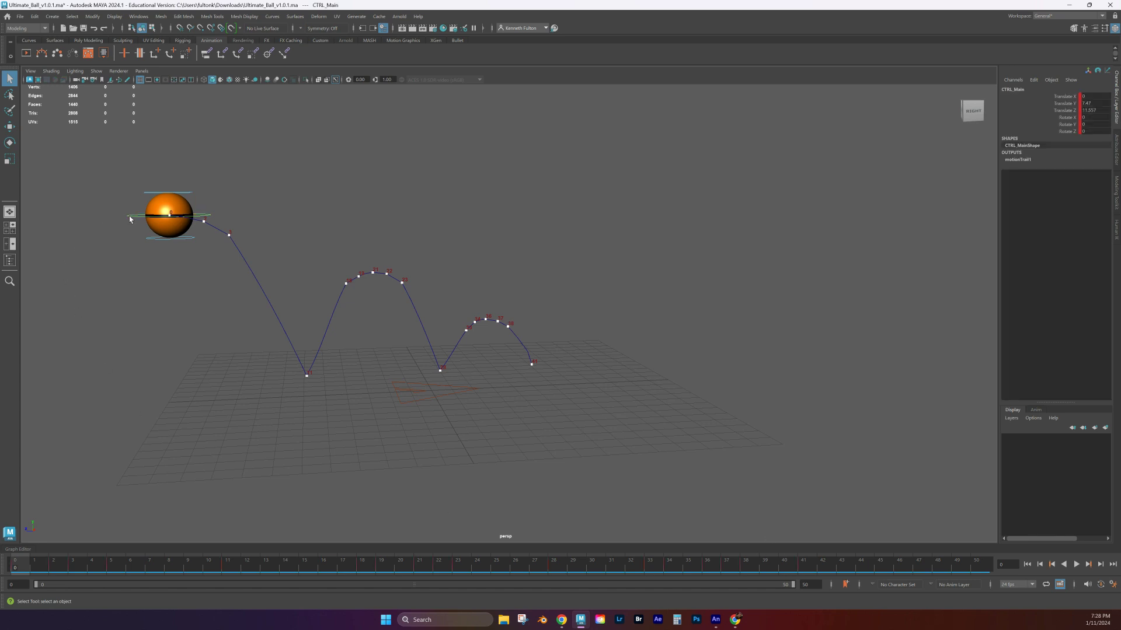
At frame 11, move CTRL_Top down to squash the ball onto the ground and key it.
drag(26, 562, 229, 594)
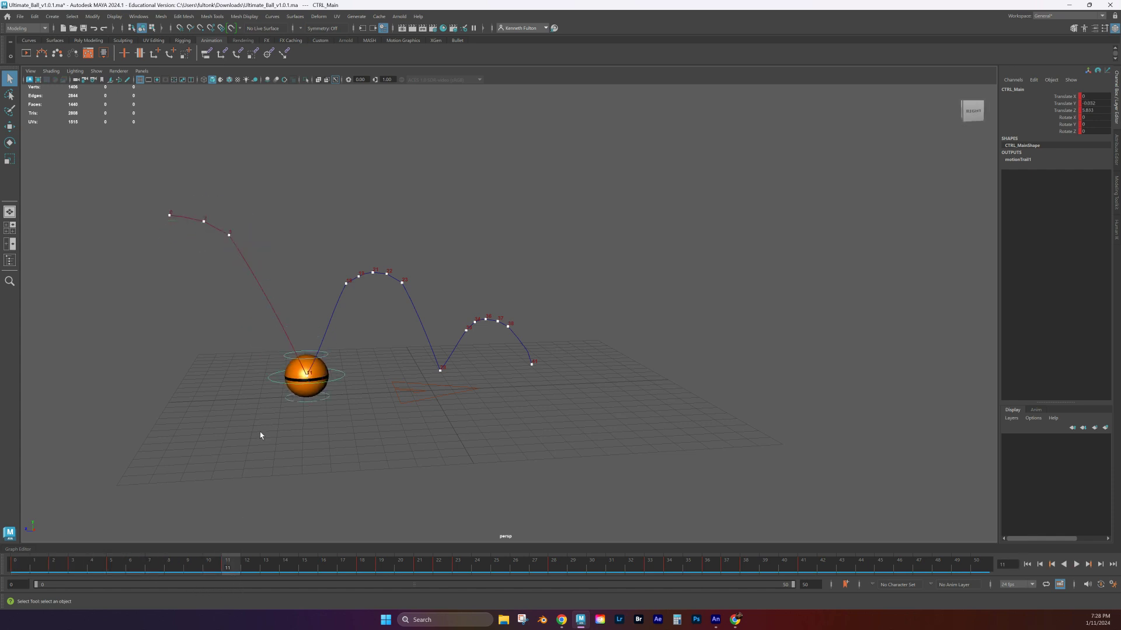
click(325, 358)
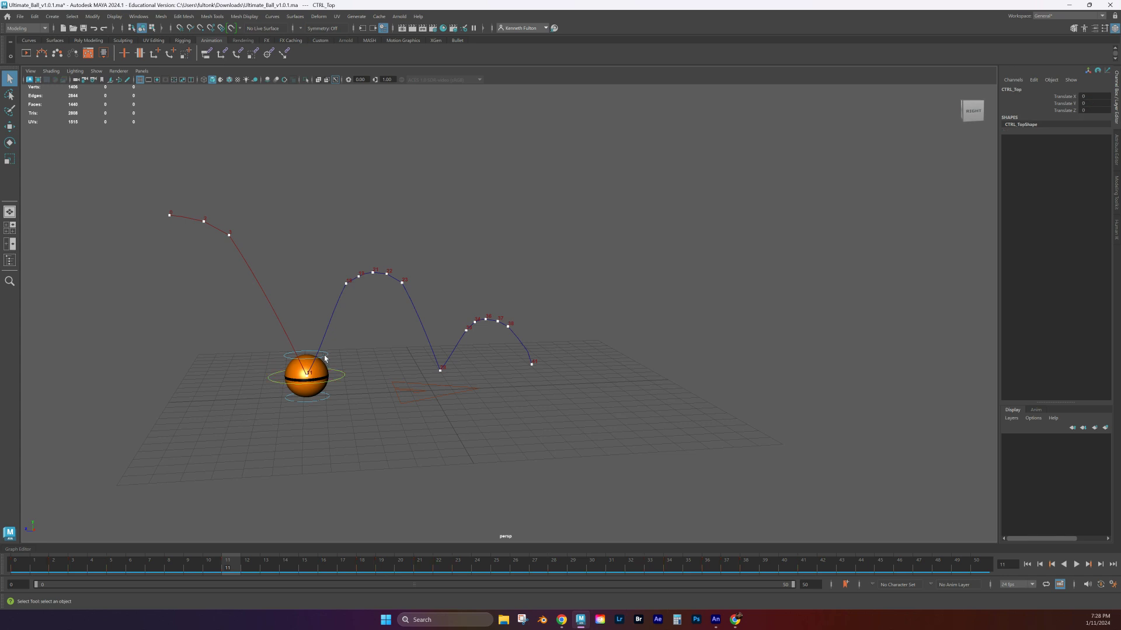
alt+drag(310, 461, 308, 453)
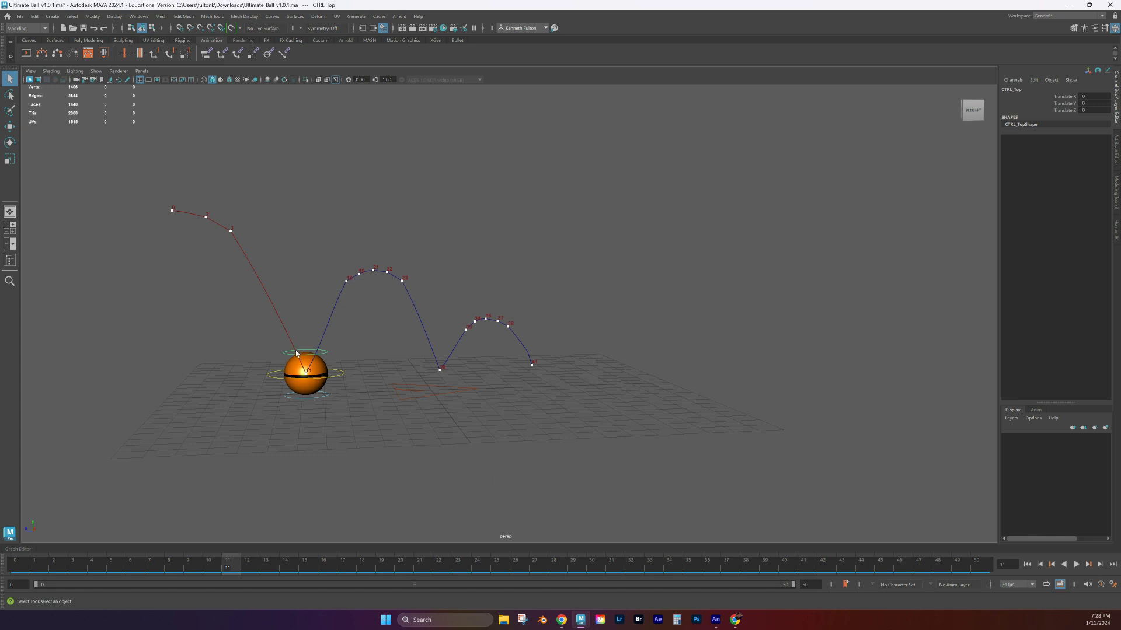
key(w)
drag(303, 313, 304, 332)
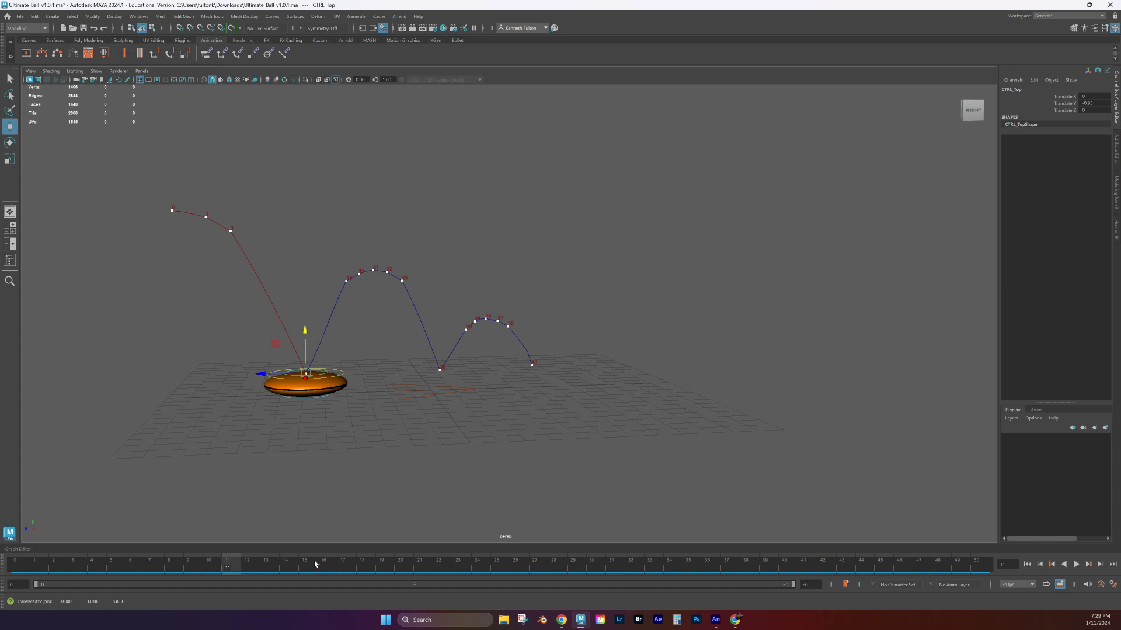
key(s)
Undo the squash, key the round pose at frame 0, then squash the ball again at frame 2.
mouse_move(217, 565)
mouse_down()
mouse_move(43, 564)
mouse_move(265, 566)
mouse_move(597, 628)
mouse_move(796, 593)
mouse_move(237, 583)
mouse_up()
key(ctrl+z)
drag(226, 569, 15, 564)
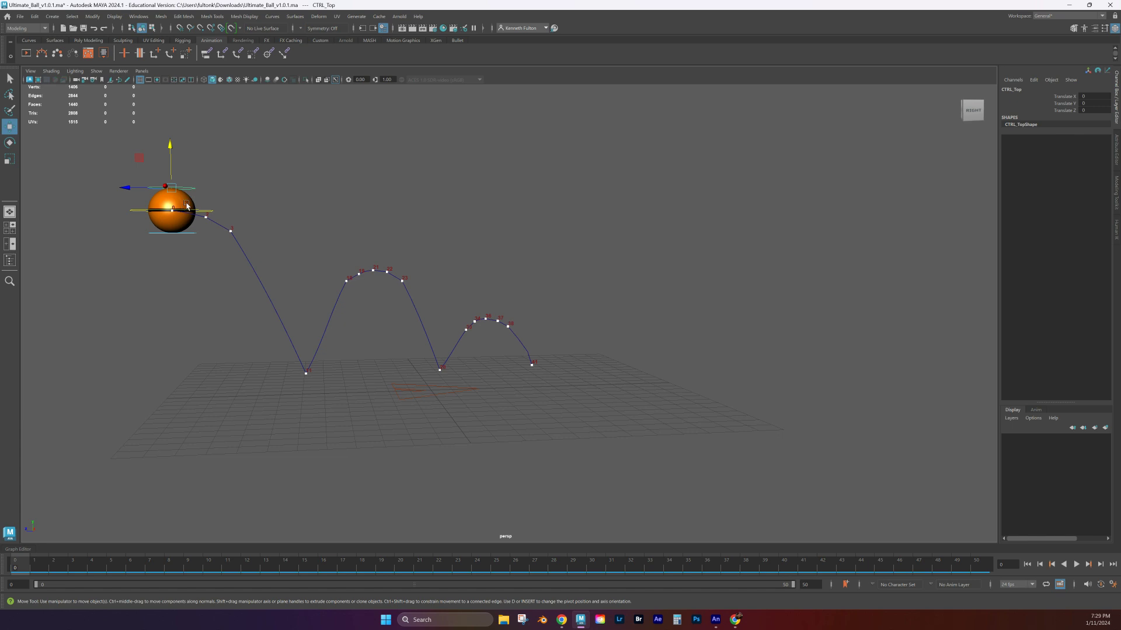
key(s)
drag(28, 564, 230, 618)
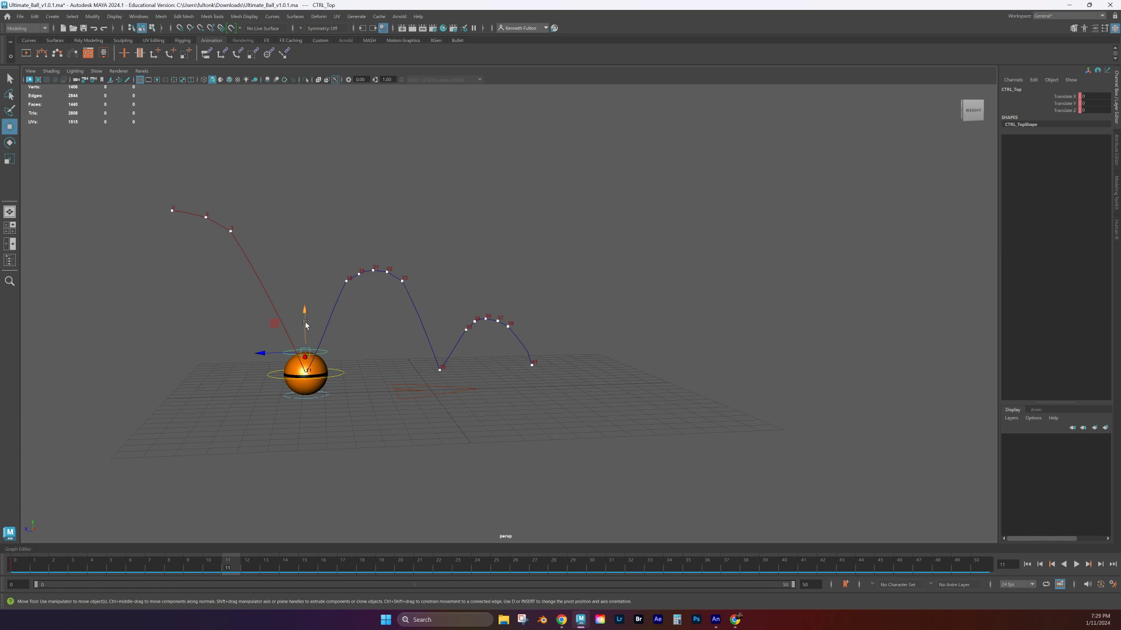
drag(305, 321, 310, 353)
Key the squash, then key a round pose just before ground contact, around frames 10–12.
key(s)
mouse_move(226, 564)
mouse_down()
mouse_move(36, 537)
mouse_move(224, 565)
mouse_up()
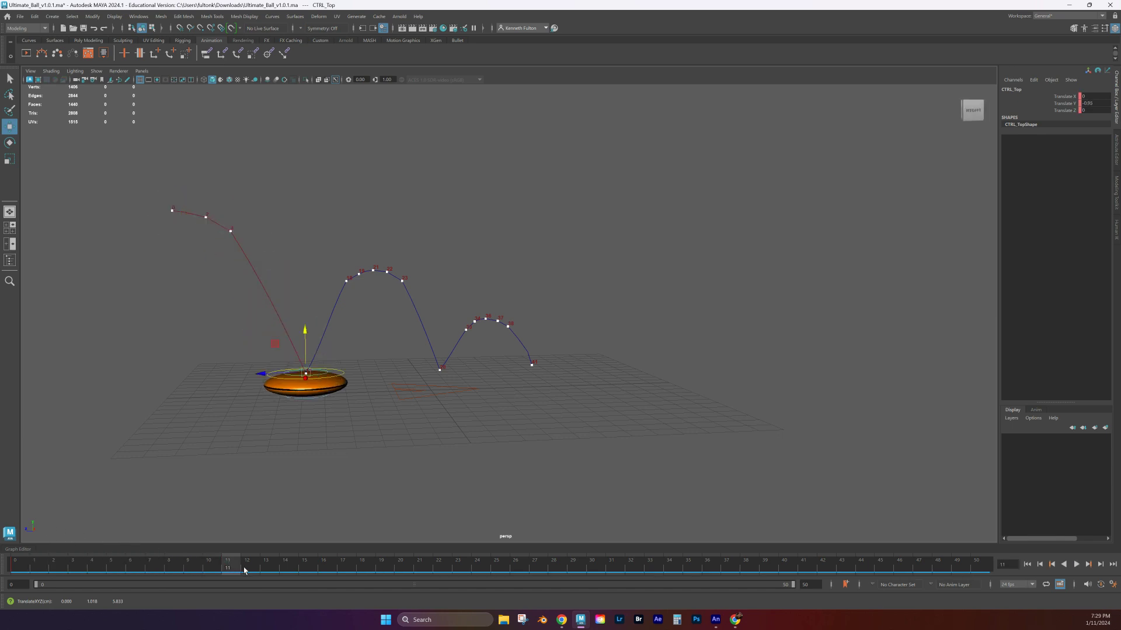
click(245, 570)
drag(228, 570, 212, 567)
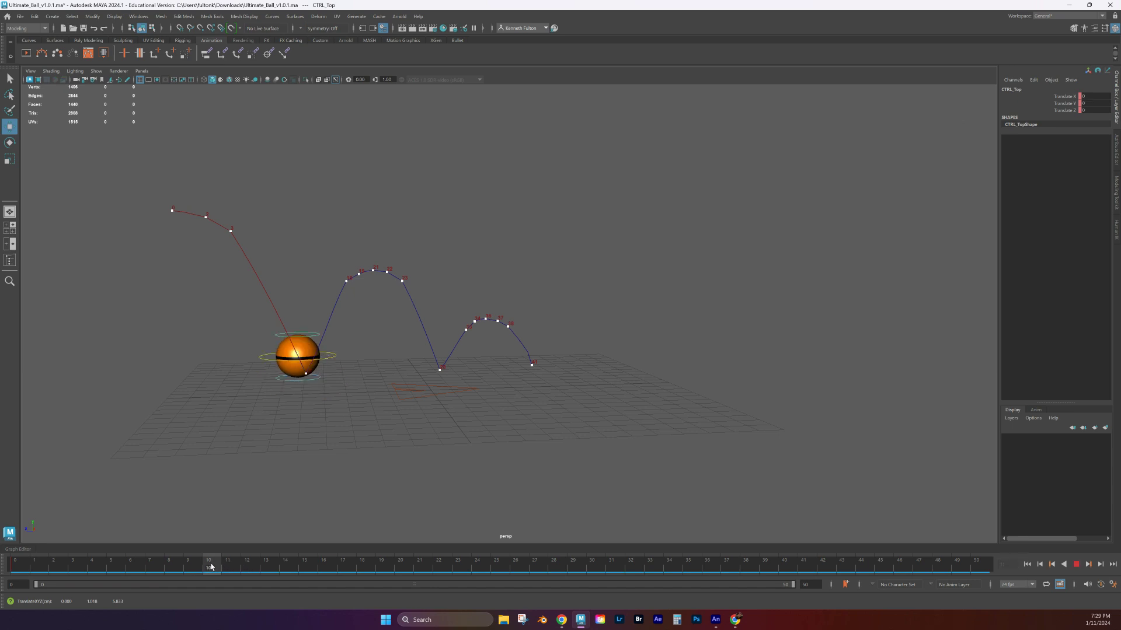
drag(211, 566, 212, 566)
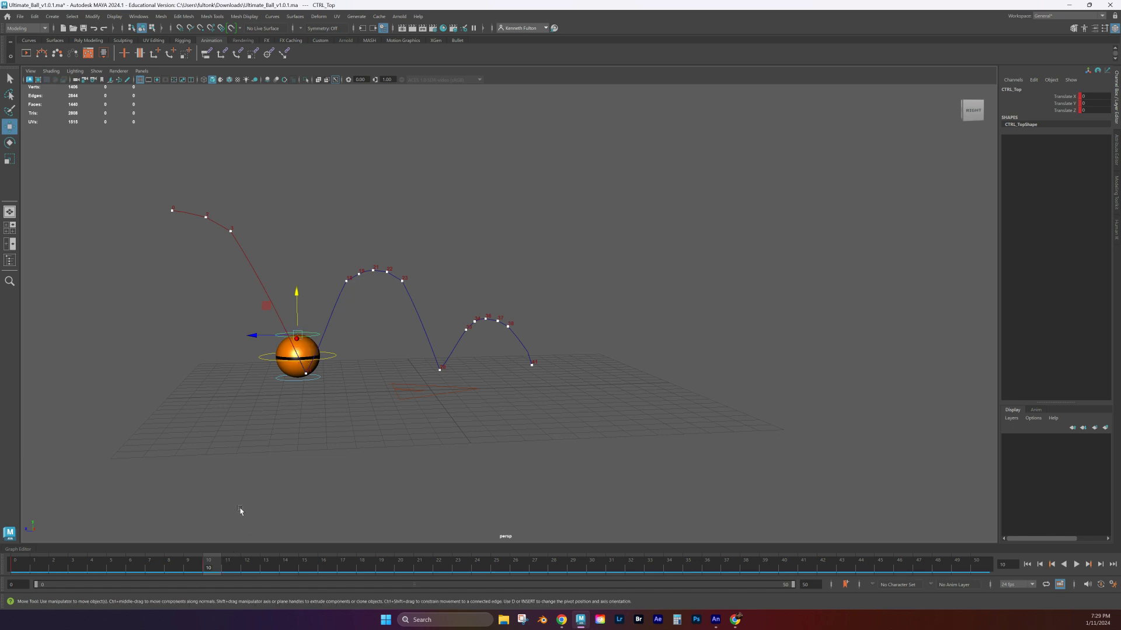
drag(212, 566, 251, 570)
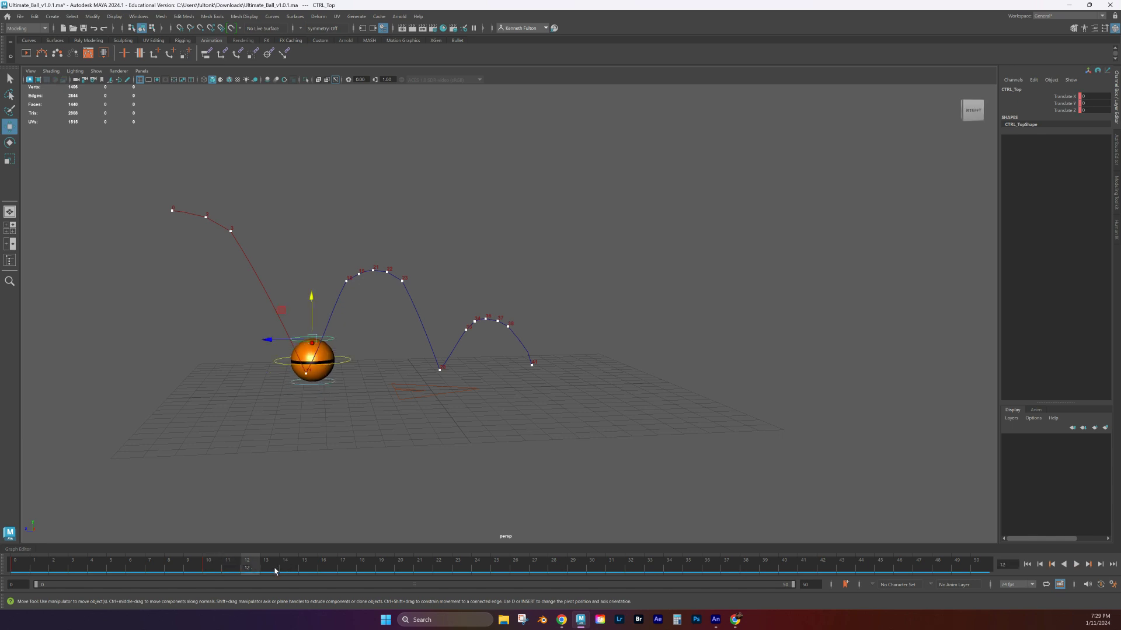
key(s)
Squash the ball flat at frame 11, key it, and play back to review.
drag(250, 567, 228, 568)
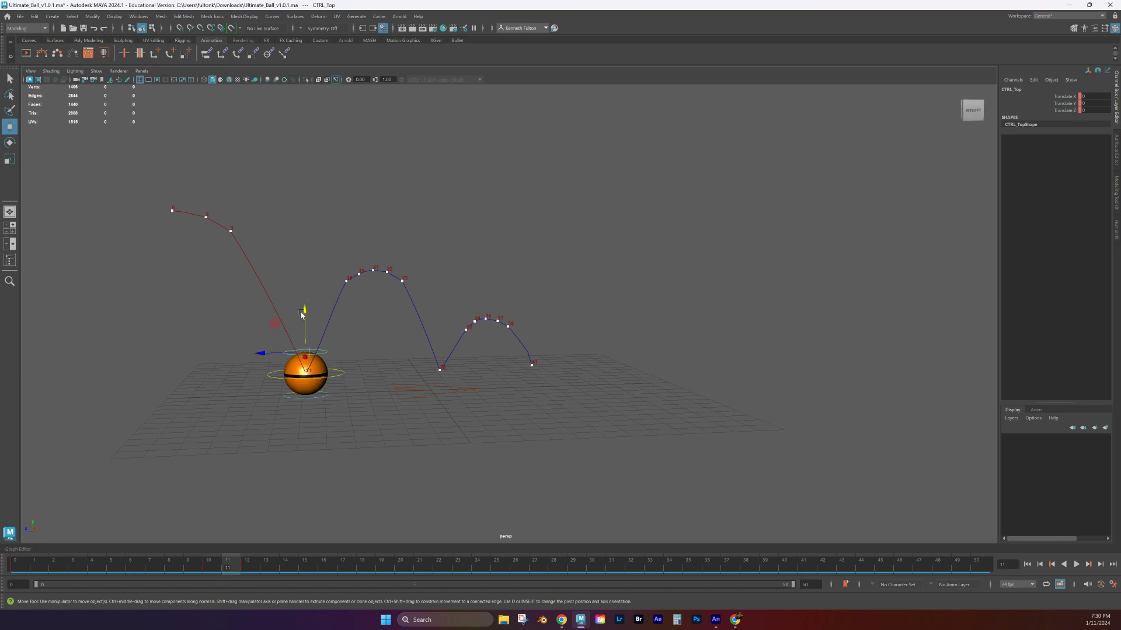
drag(305, 313, 305, 341)
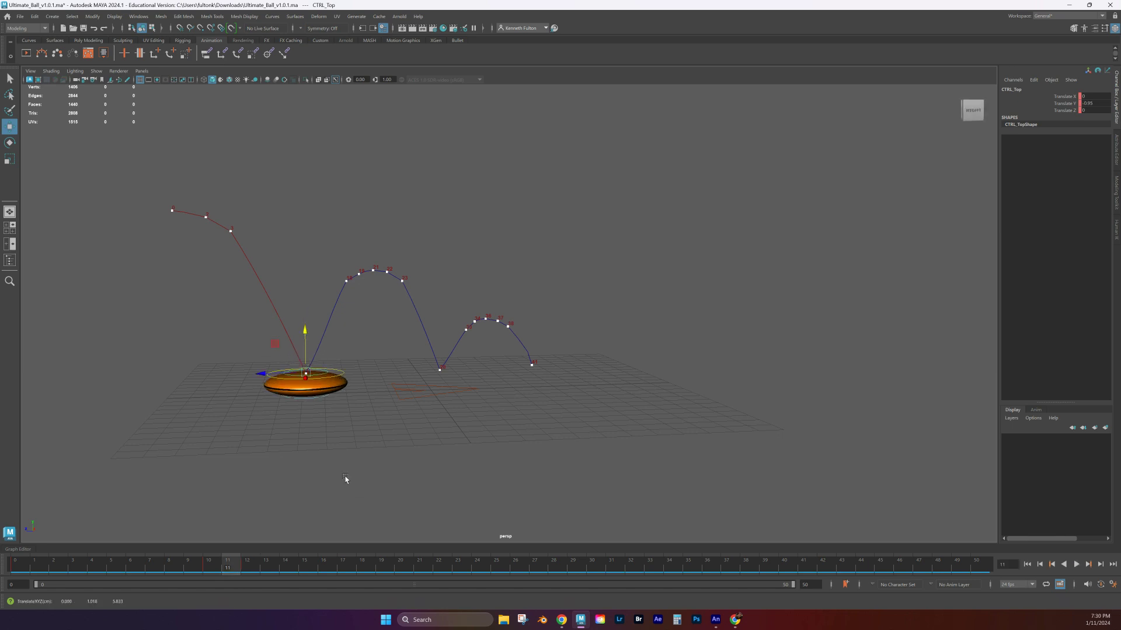
key(s)
key(alt+v)
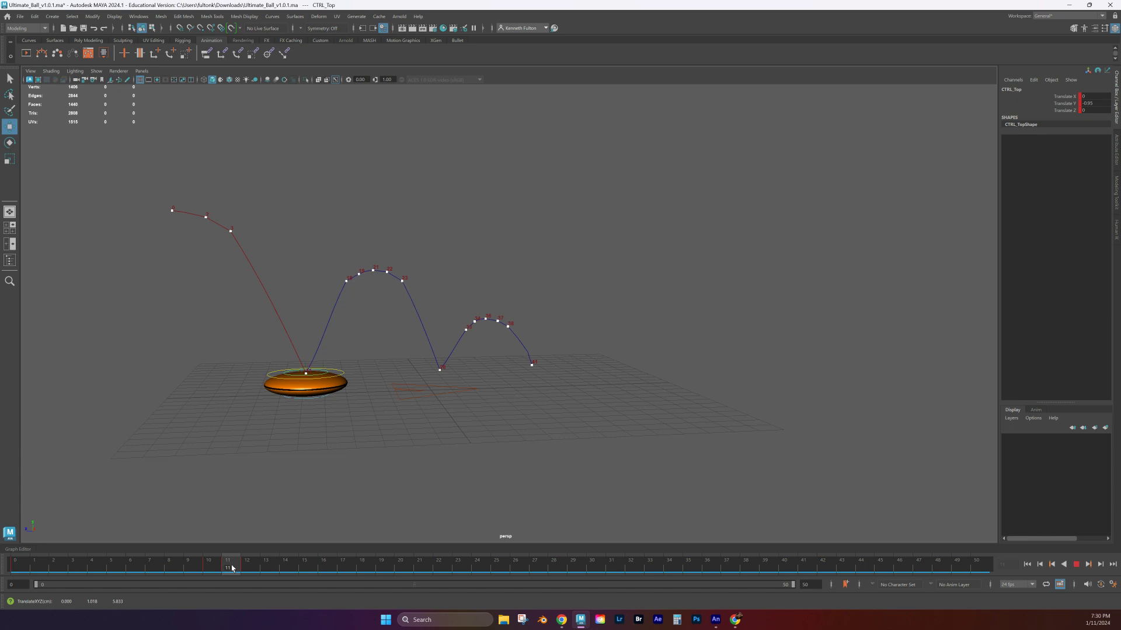
mouse_move(236, 553)
mouse_down()
mouse_move(312, 563)
mouse_move(187, 563)
mouse_move(291, 565)
mouse_move(243, 583)
mouse_move(264, 570)
mouse_up()
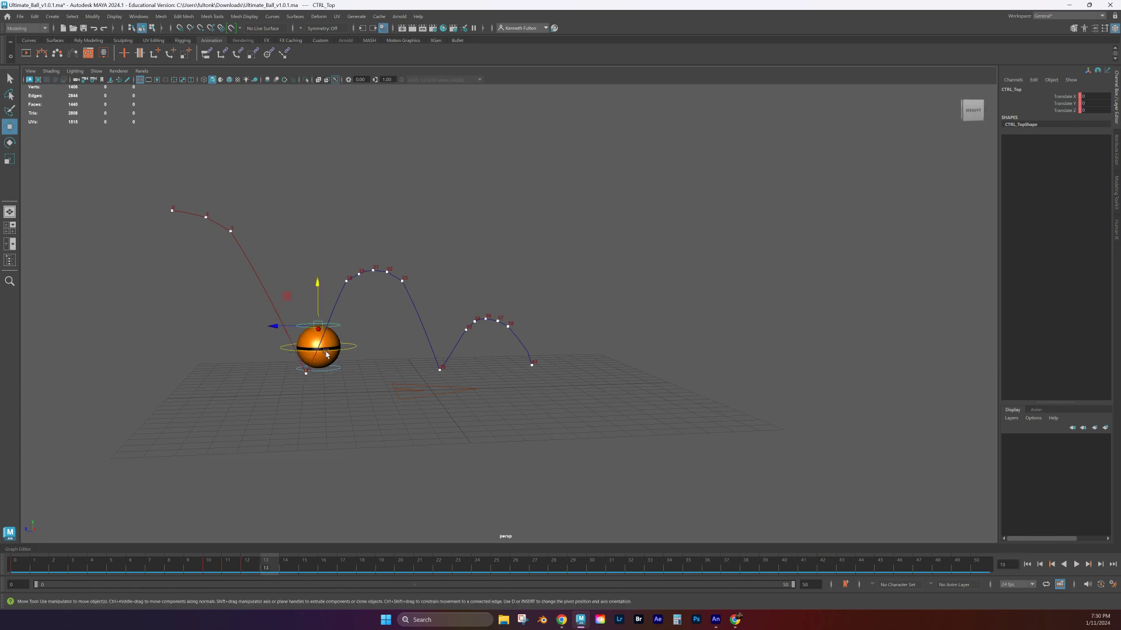
Squash the ball down at frame 12 and scrub around it to check.
drag(253, 567, 253, 566)
drag(310, 304, 309, 314)
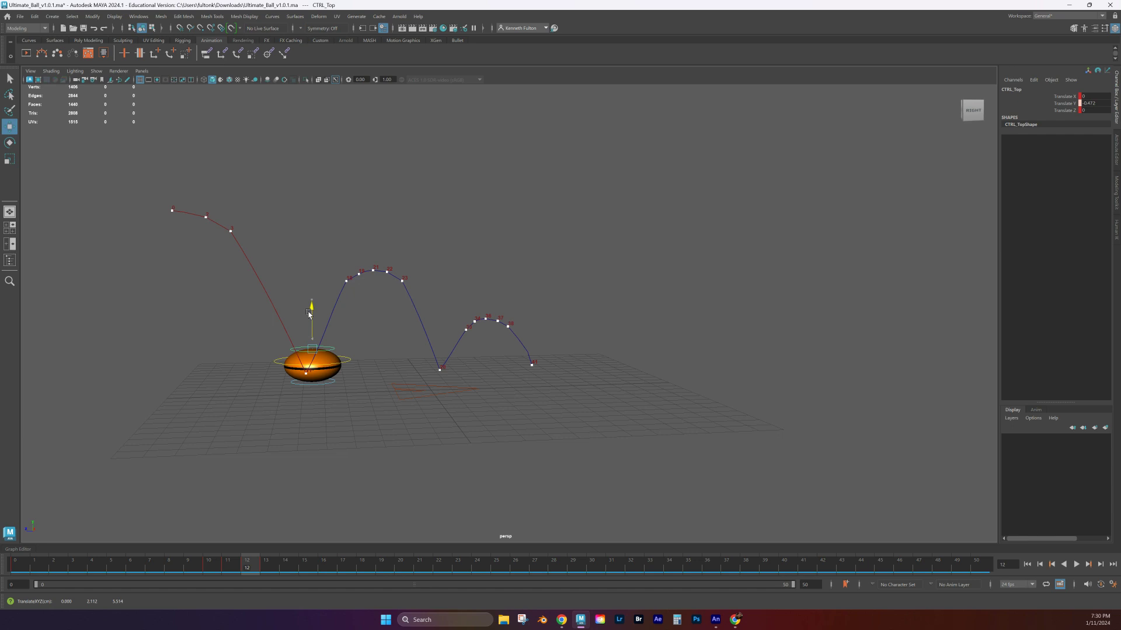
drag(309, 313, 310, 314)
drag(248, 564, 564, 614)
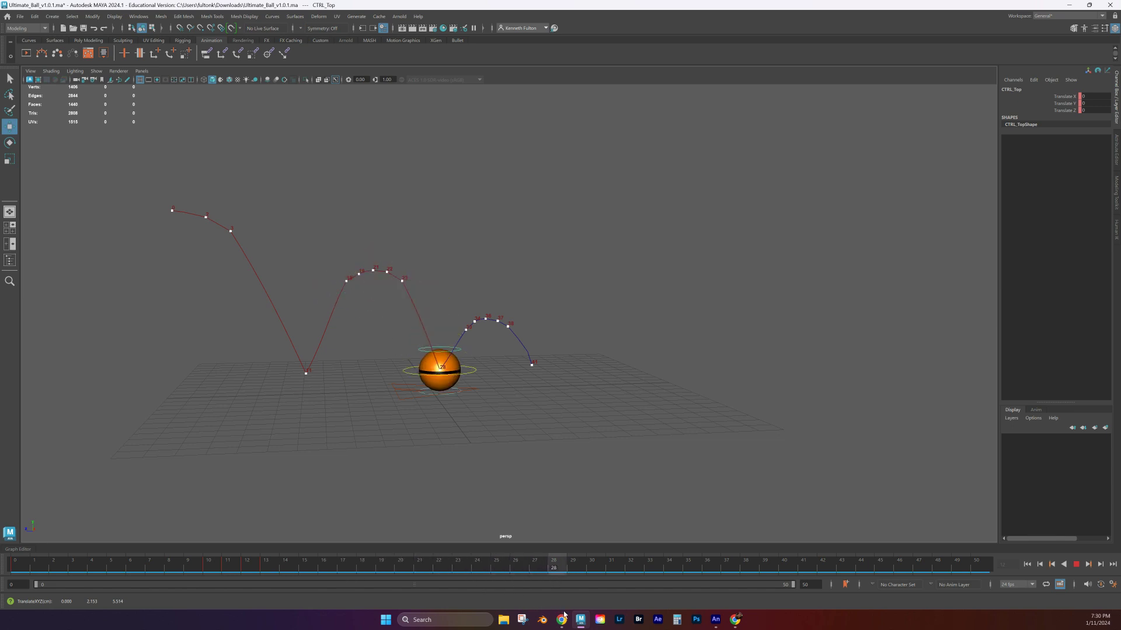
Squash the ball flat at the second contact, frame 28, and key it.
drag(549, 611, 544, 610)
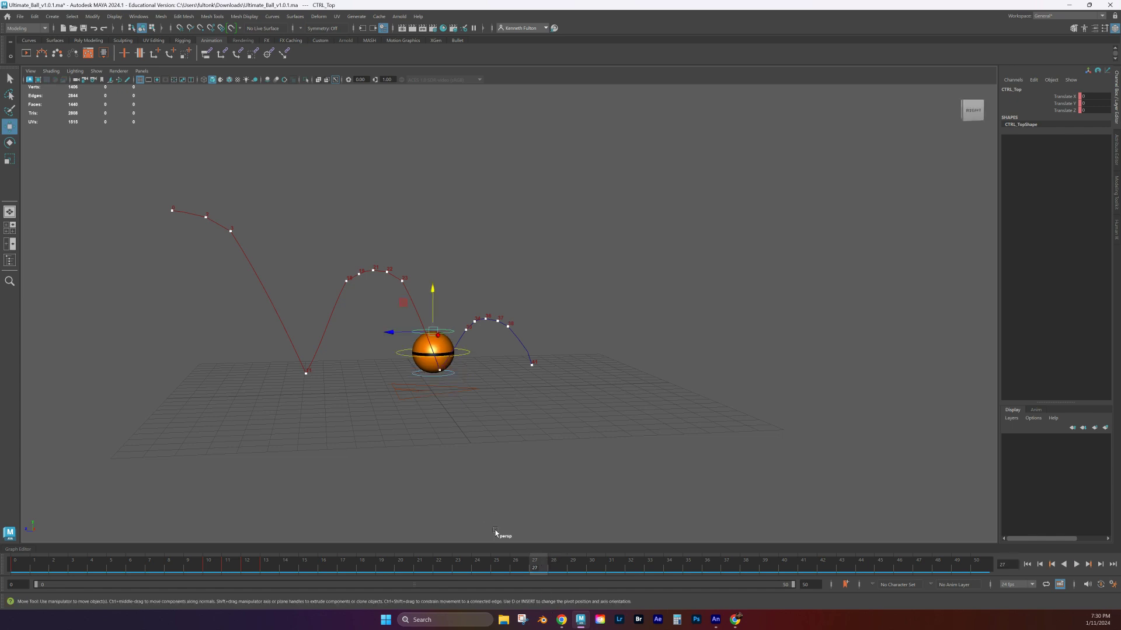
mouse_move(544, 569)
mouse_down()
mouse_move(577, 570)
mouse_move(553, 568)
mouse_up()
drag(438, 305, 439, 321)
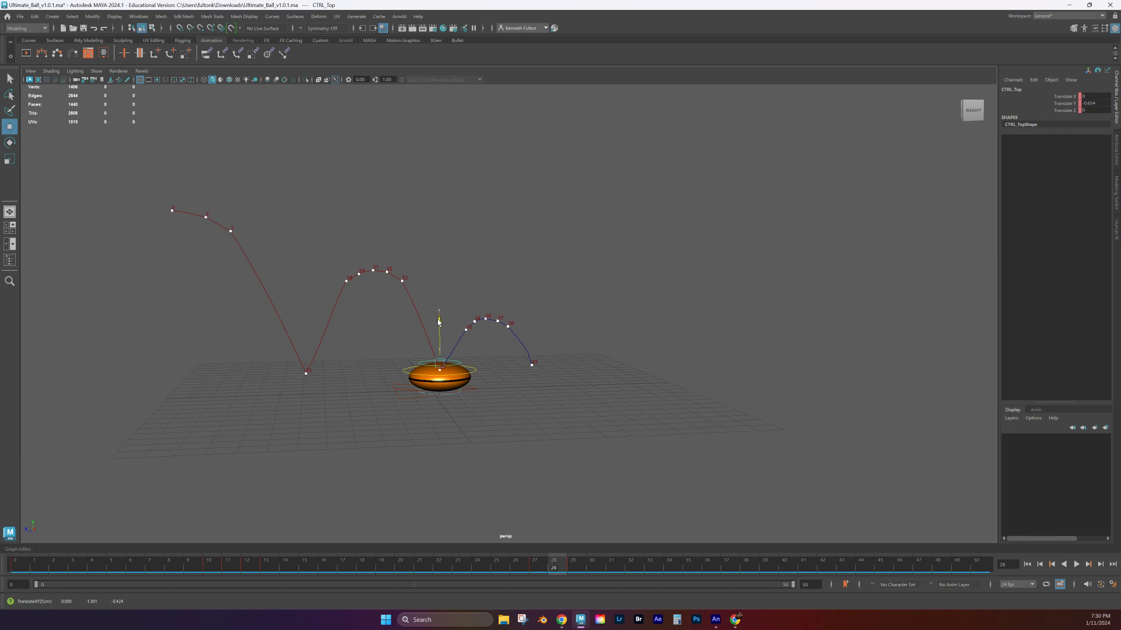
key(s)
drag(563, 569, 802, 598)
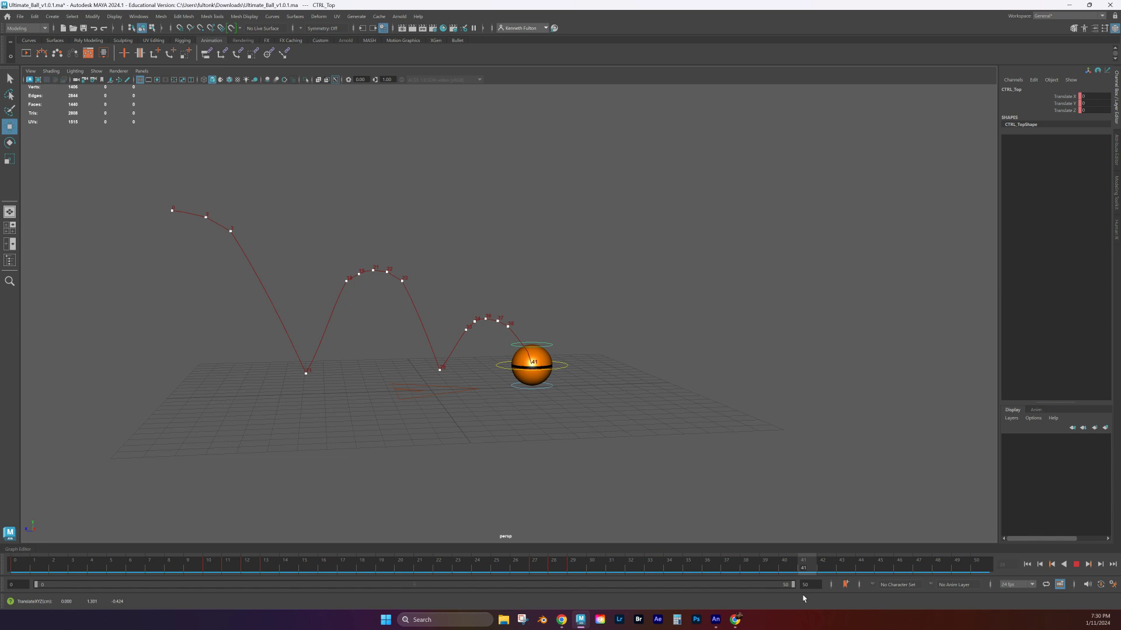
Squash the ball at the third contact, frame 41, then rewind and play the bounce.
click(792, 565)
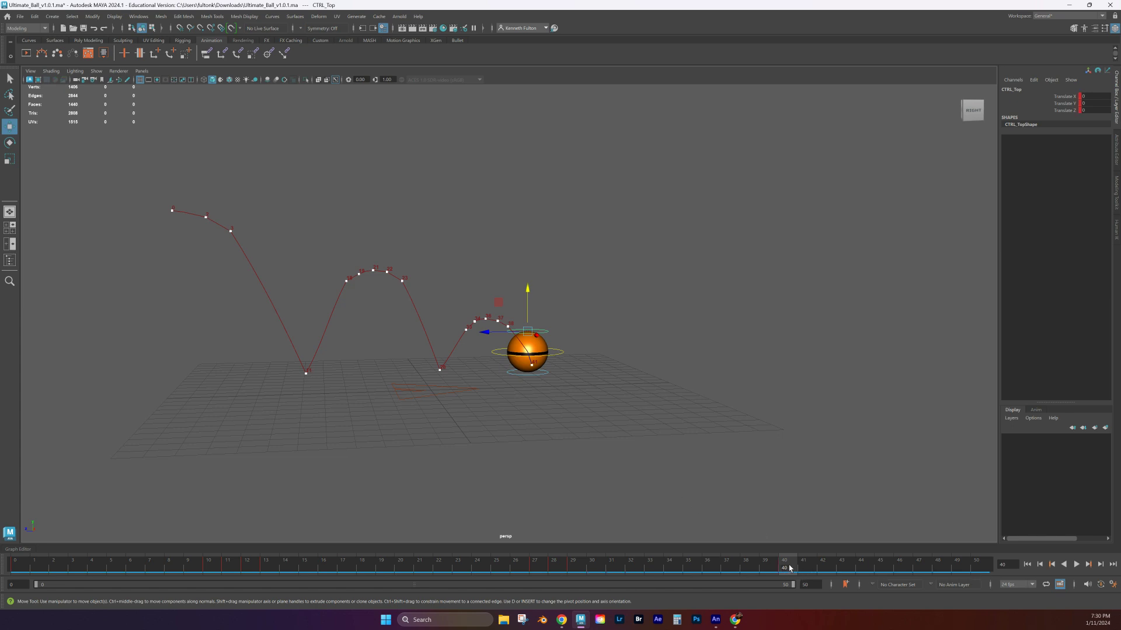
click(808, 569)
click(827, 570)
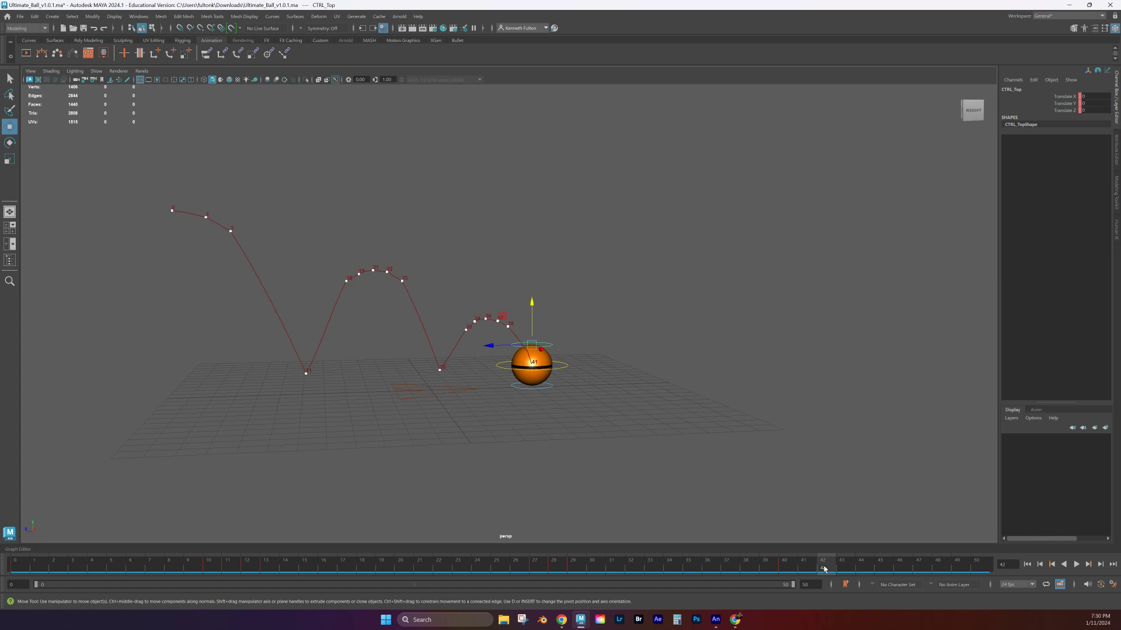
drag(824, 569, 810, 567)
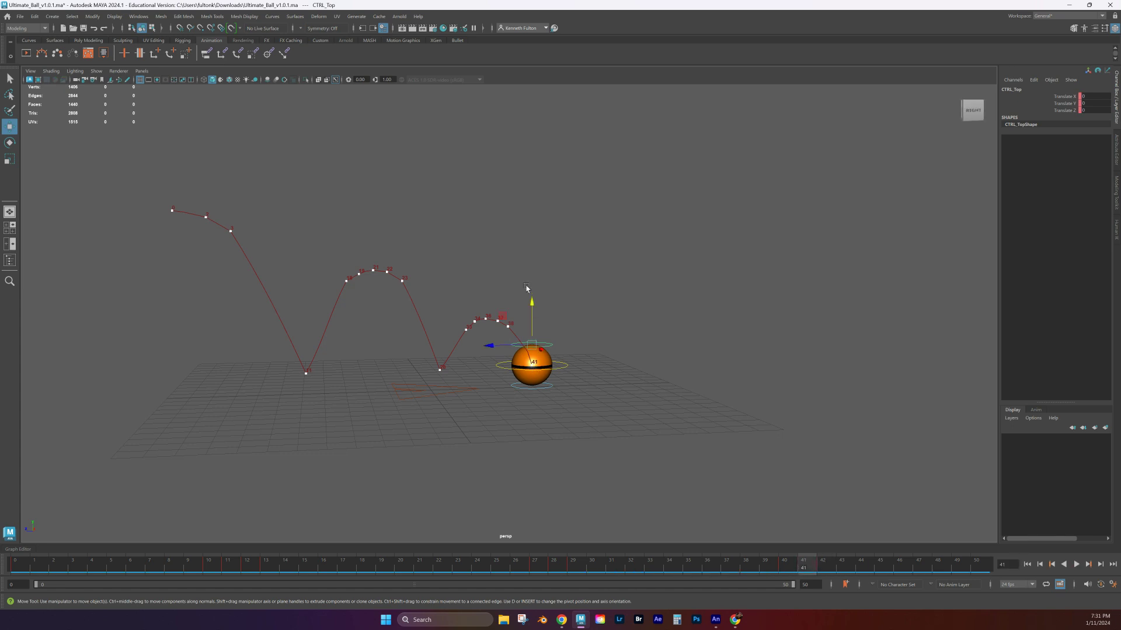
drag(530, 304, 531, 312)
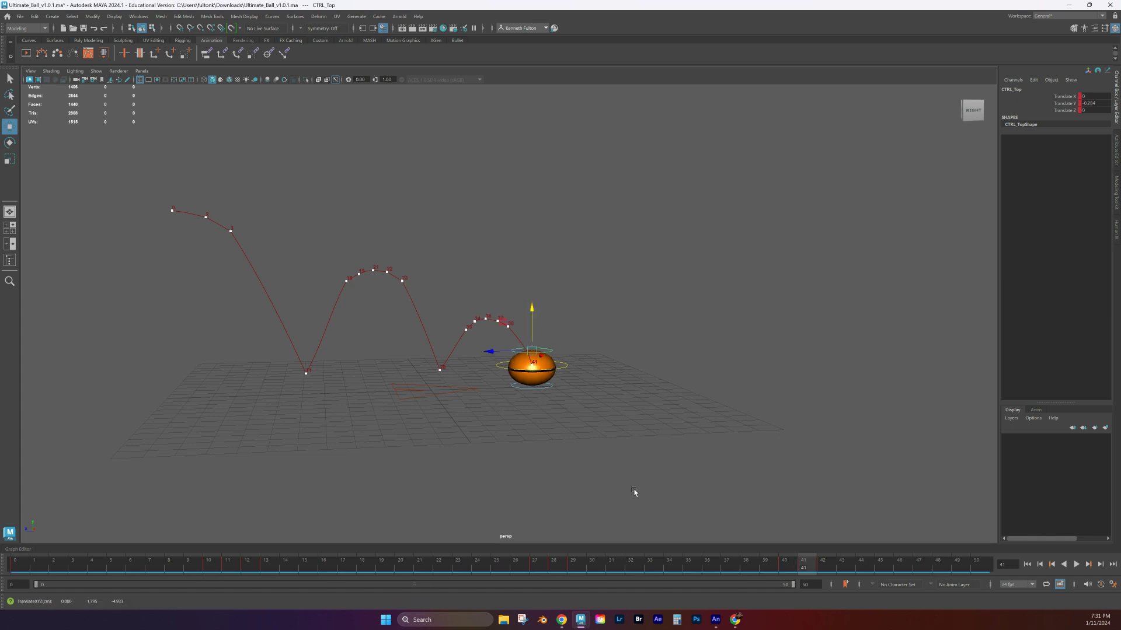
drag(799, 569, 2, 512)
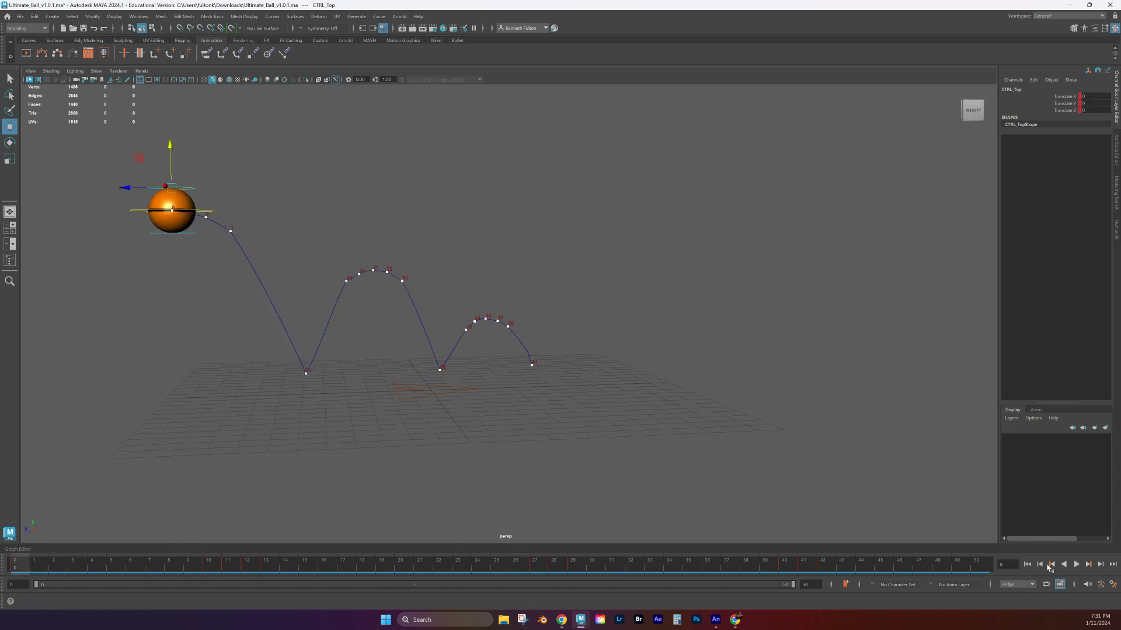
click(1077, 565)
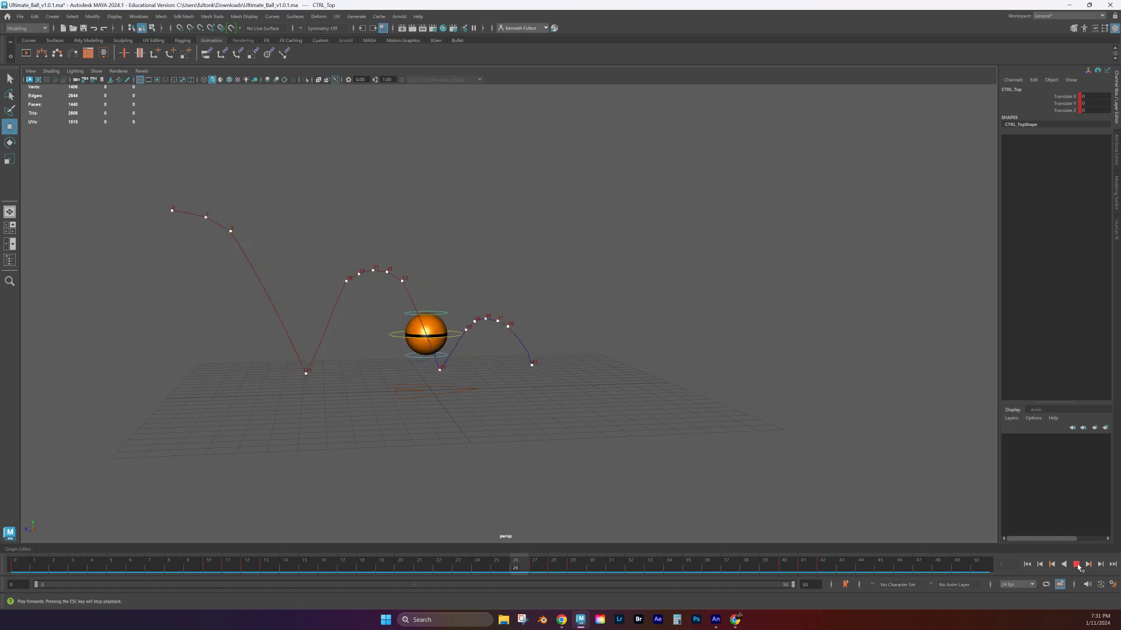
Stop playback, return near frame 0, and select the bottom control CTRL_Bottom.
click(1076, 565)
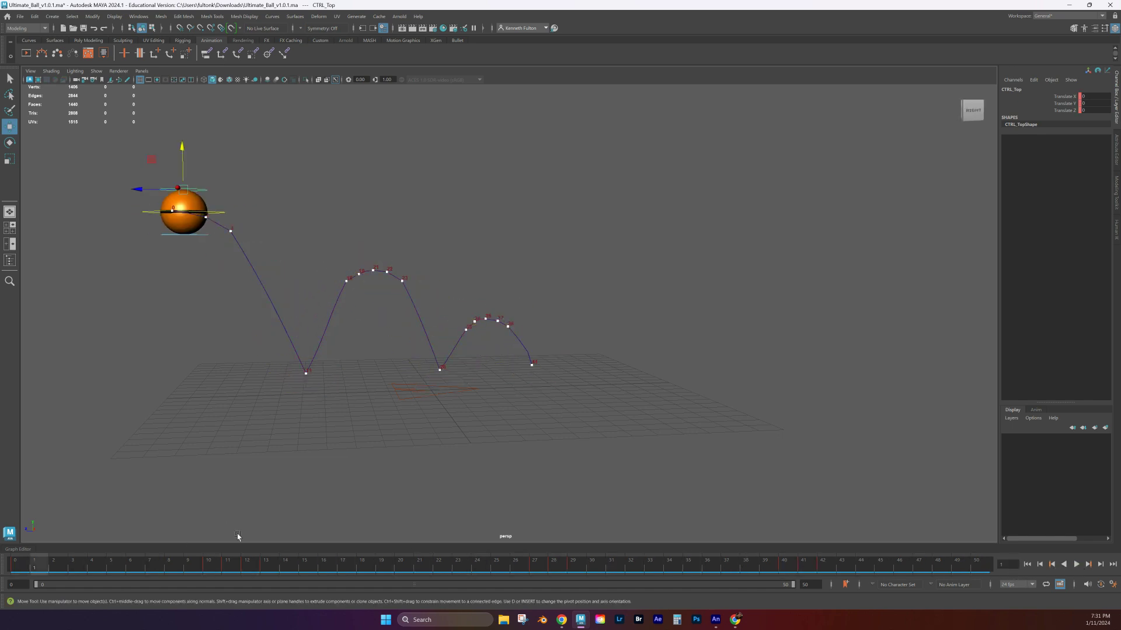
drag(39, 564, 2, 546)
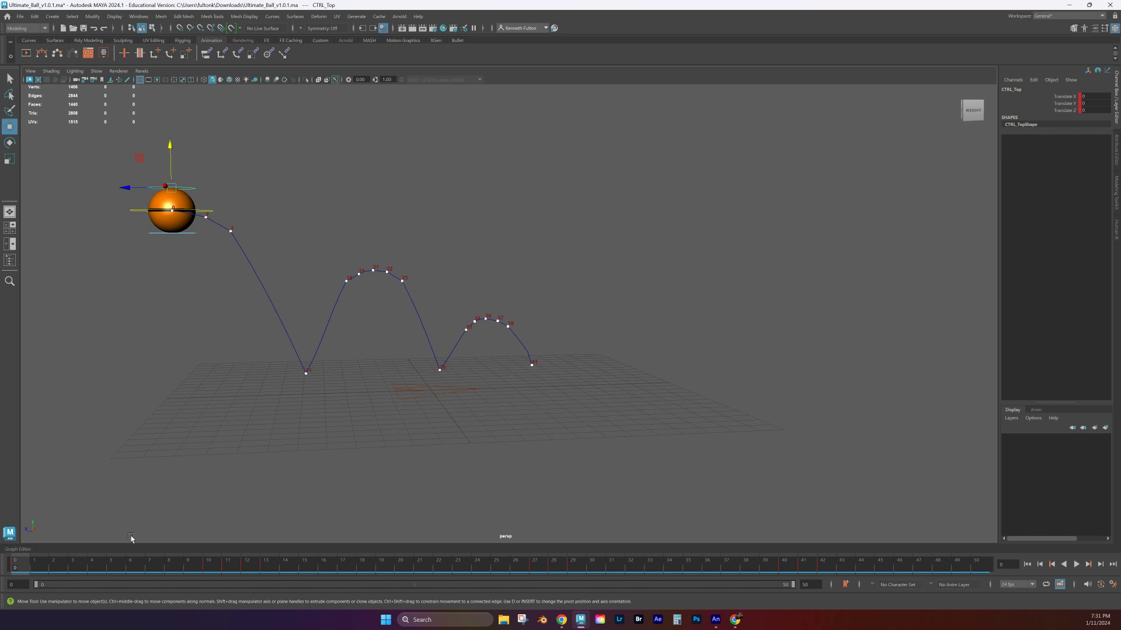
click(189, 234)
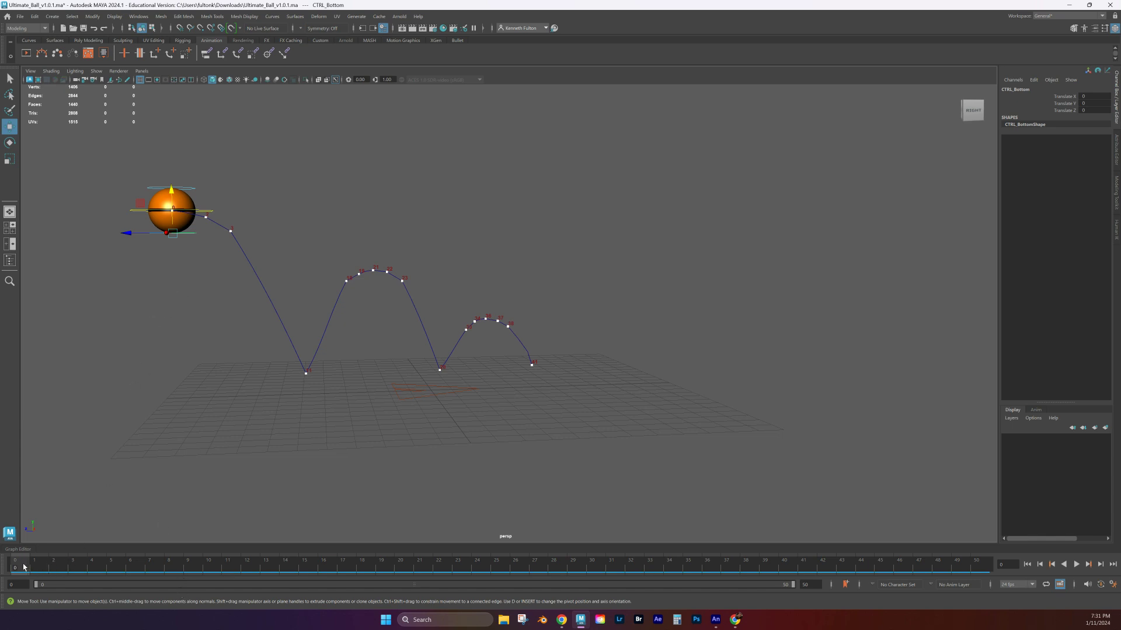
Key CTRL_Bottom at frame 0, shift it along Z at frame 2 and key it, then play.
key(s)
drag(21, 566, 73, 564)
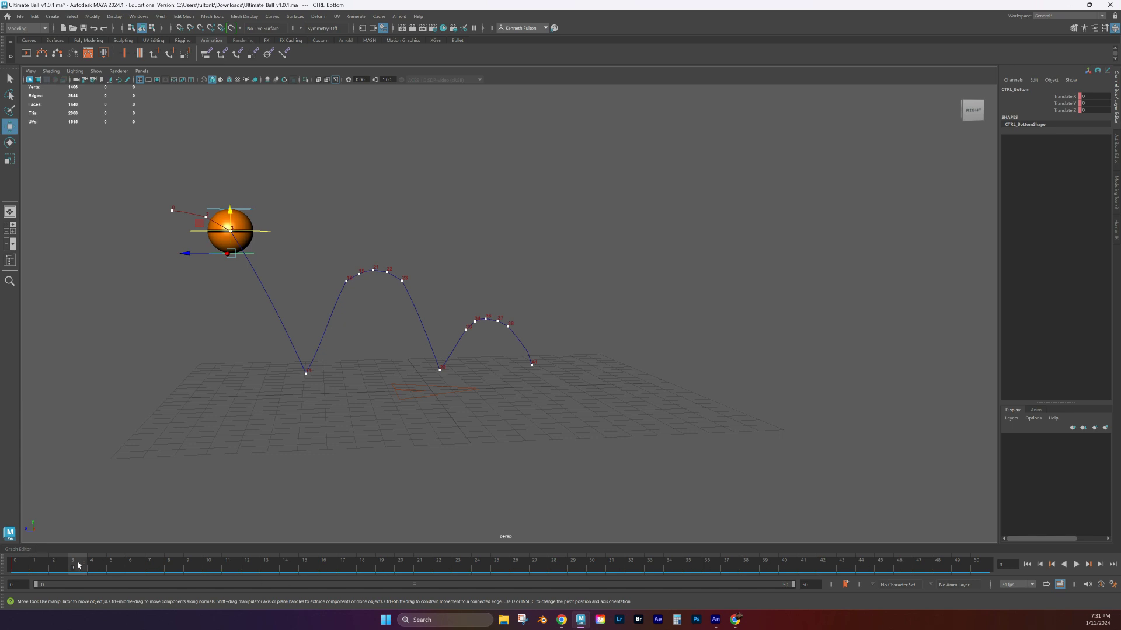
drag(78, 565, 54, 565)
drag(164, 240, 169, 244)
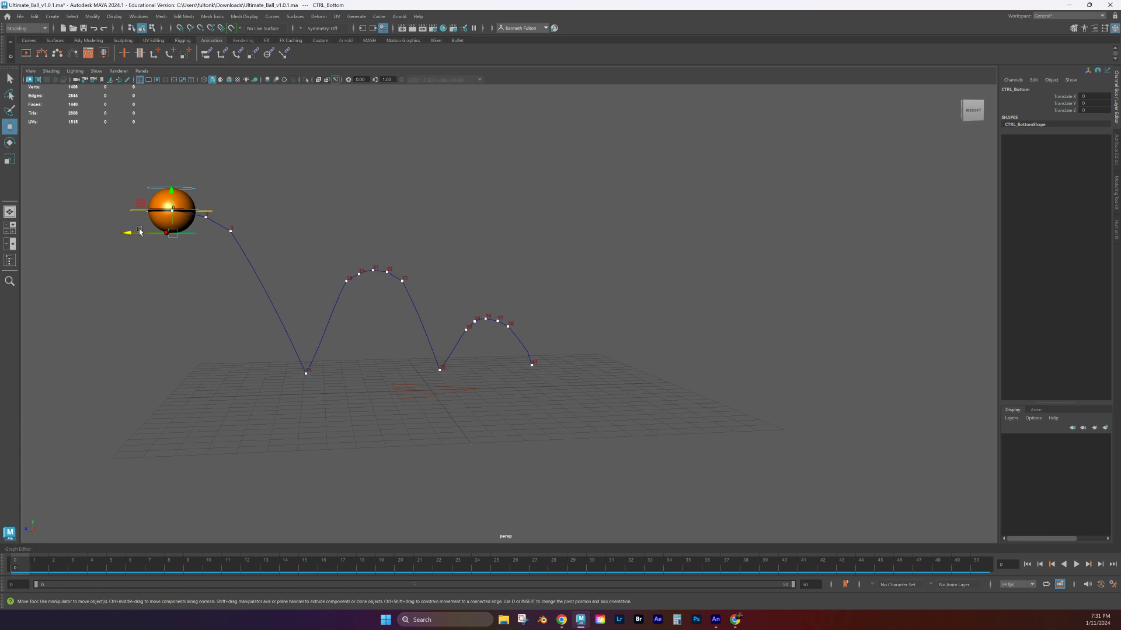
mouse_move(134, 234)
mouse_down()
mouse_move(151, 236)
mouse_move(132, 233)
mouse_up()
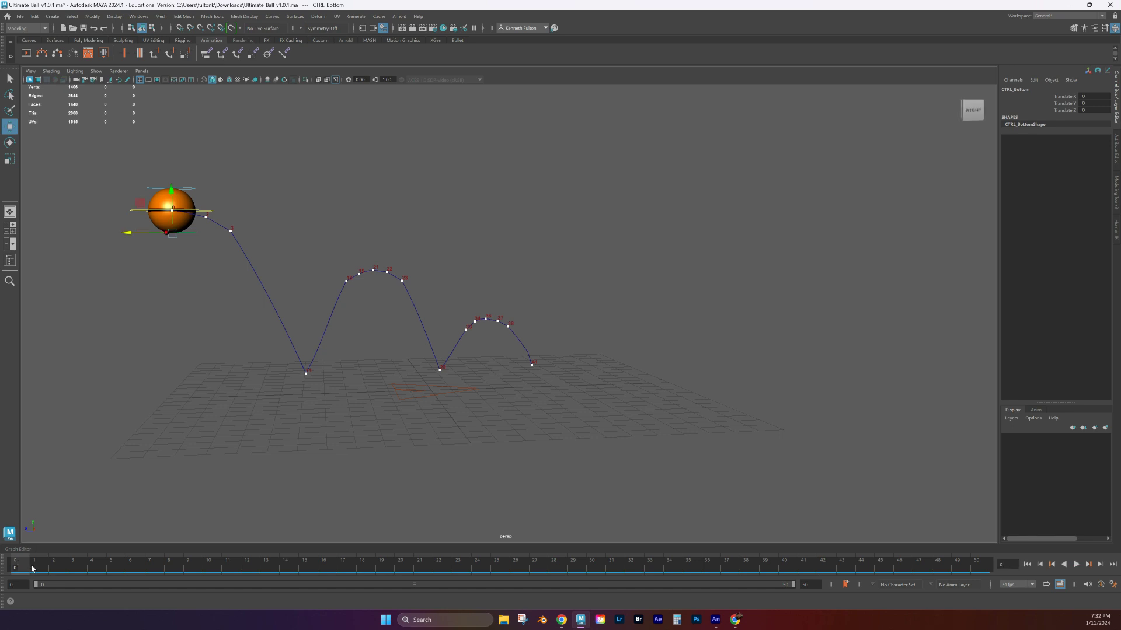
key(s)
key(alt+v)
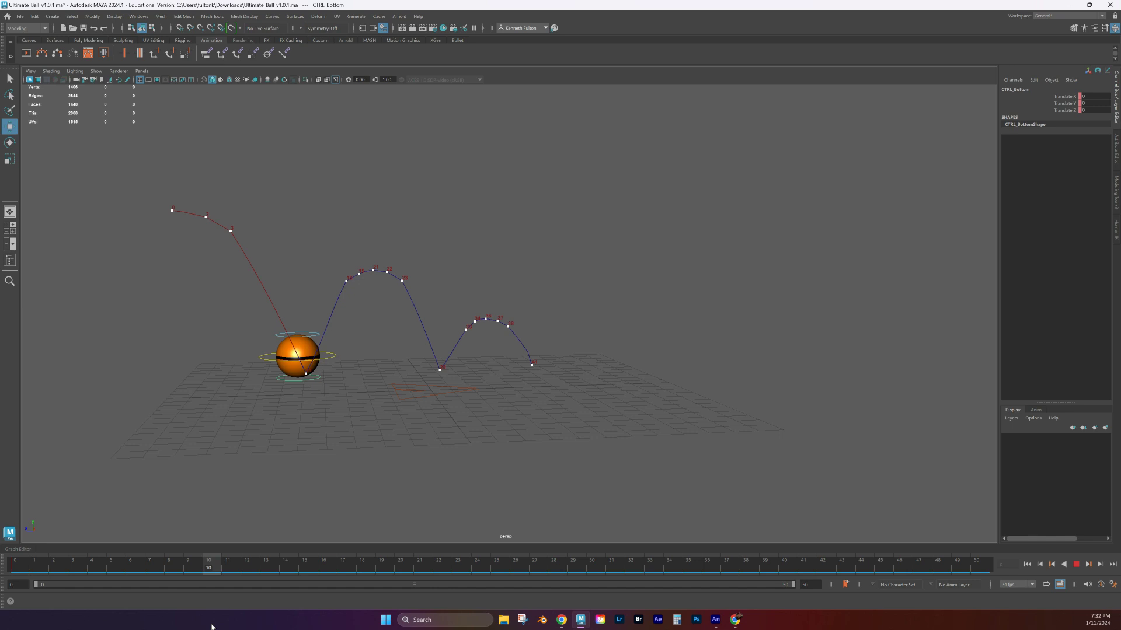
At frame 10, stretch the ball tall with CTRL_Bottom, nudge it along Z, and scrub the fall.
key(Escape)
drag(299, 349, 268, 401)
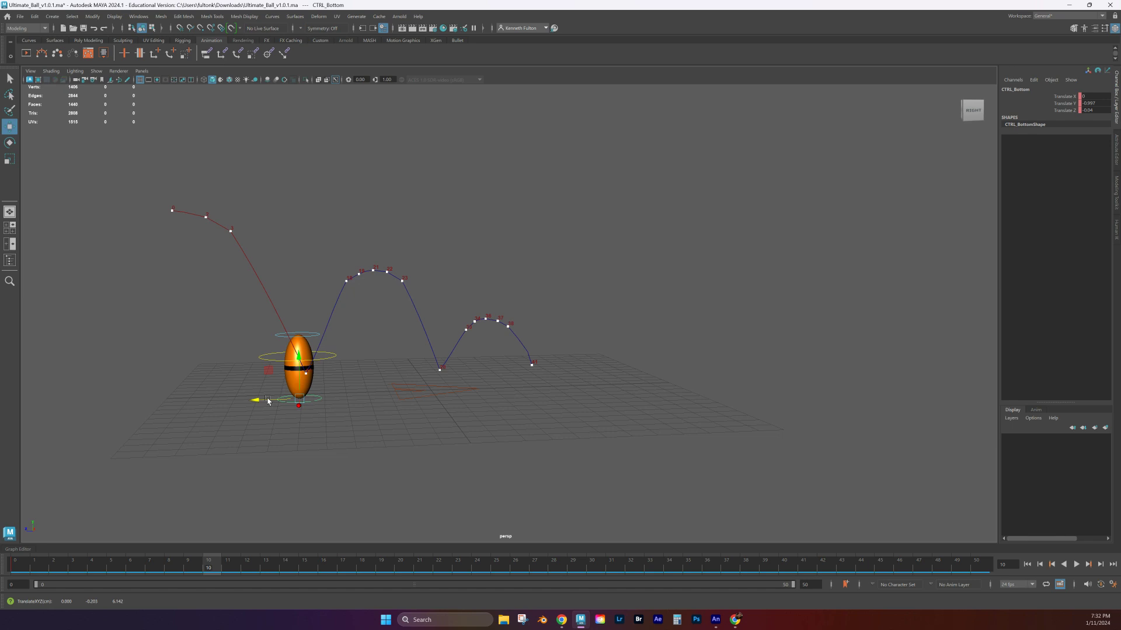
mouse_move(269, 401)
mouse_down()
mouse_move(251, 397)
mouse_move(282, 399)
mouse_up()
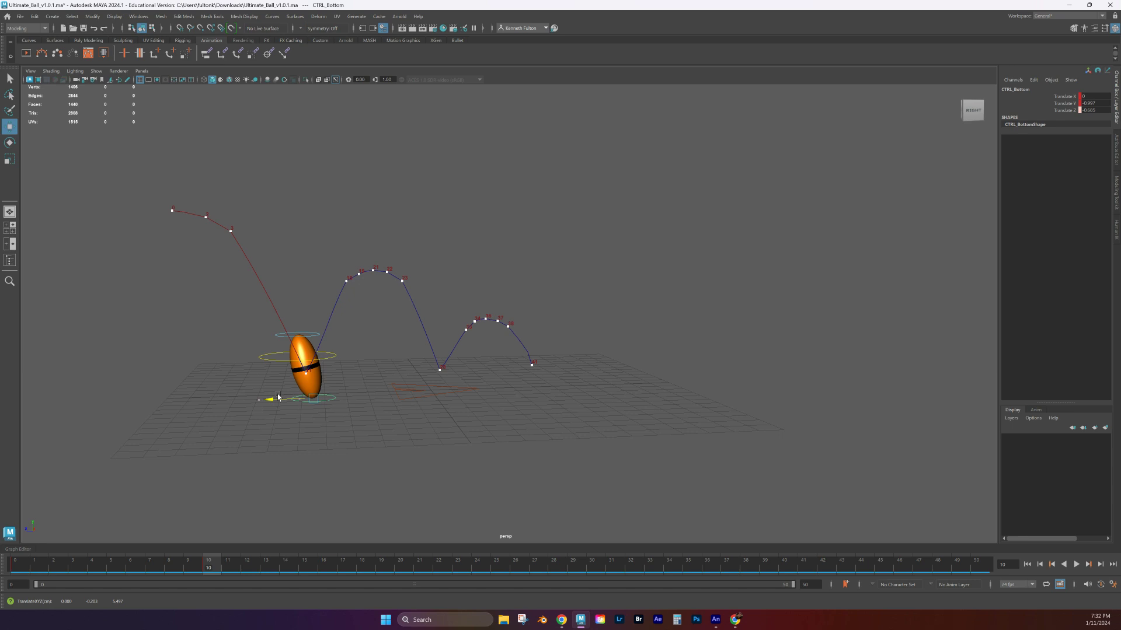
click(279, 397)
mouse_move(214, 566)
mouse_down()
mouse_move(24, 563)
mouse_move(187, 555)
mouse_move(26, 493)
mouse_move(103, 506)
mouse_move(80, 492)
mouse_move(94, 496)
mouse_move(91, 483)
mouse_up()
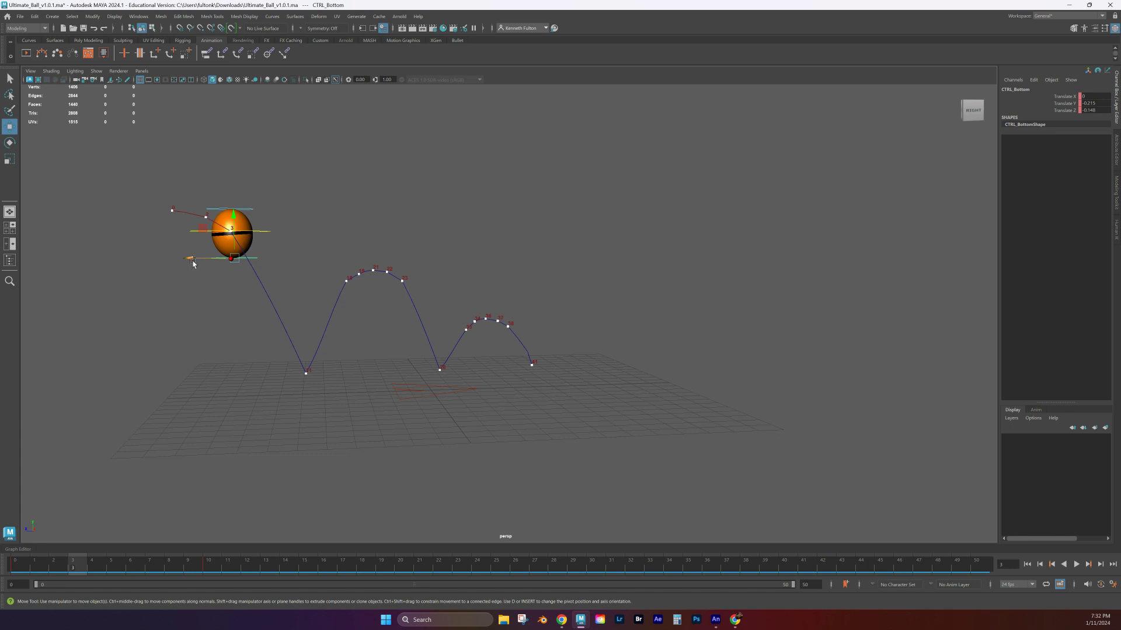
Move CTRL_Bottom along Z to tilt the ball, then play and stop at frame 12.
drag(192, 258, 205, 265)
key(alt+v)
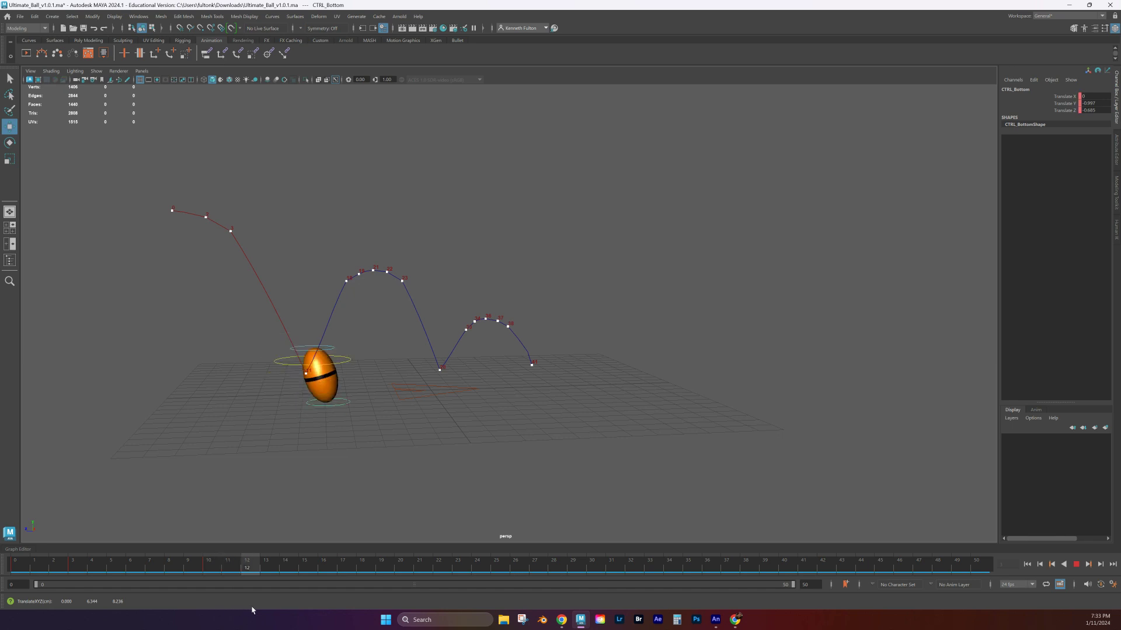
key(Escape)
Undo the frame 12 tilt, then stretch and tilt the ball along Z at frame 13.
drag(288, 409, 260, 400)
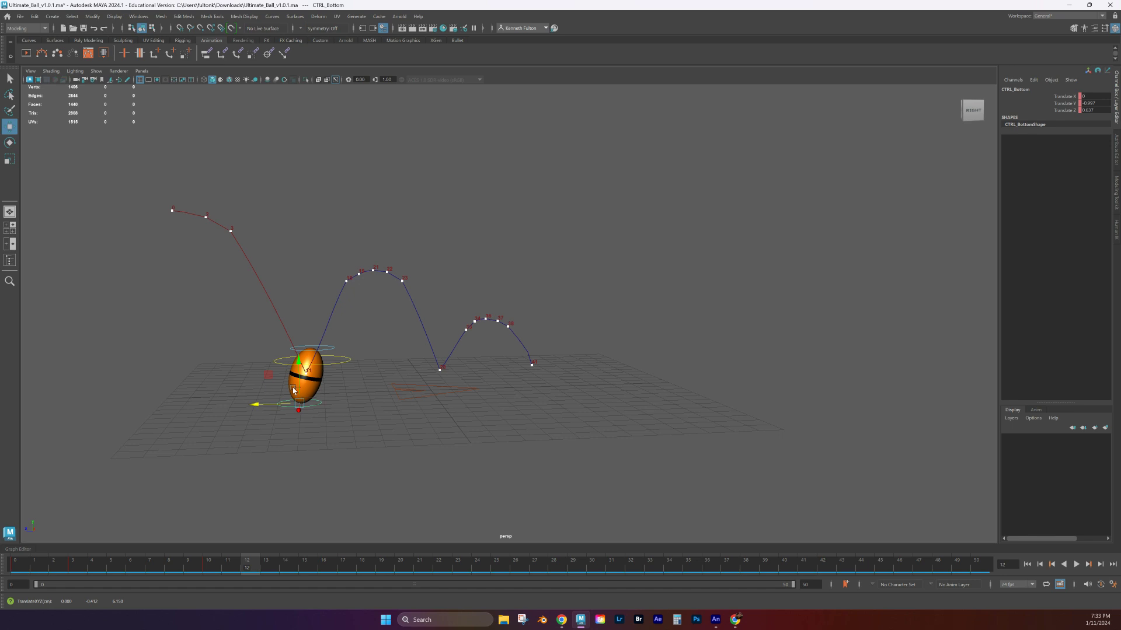
key(ctrl+z)
click(271, 572)
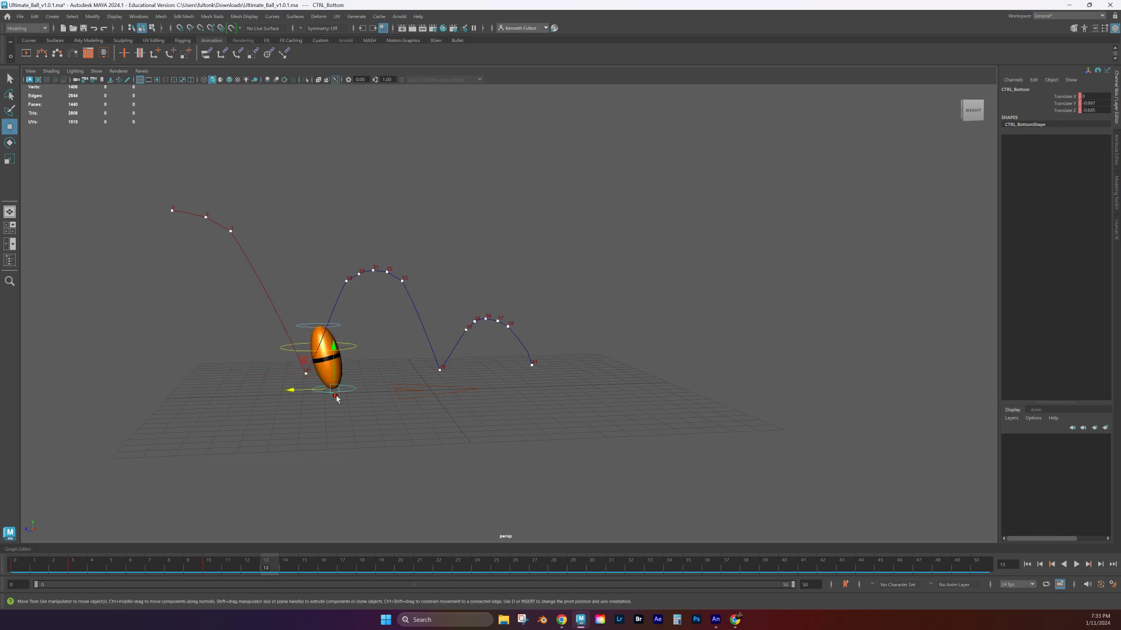
drag(278, 389, 267, 380)
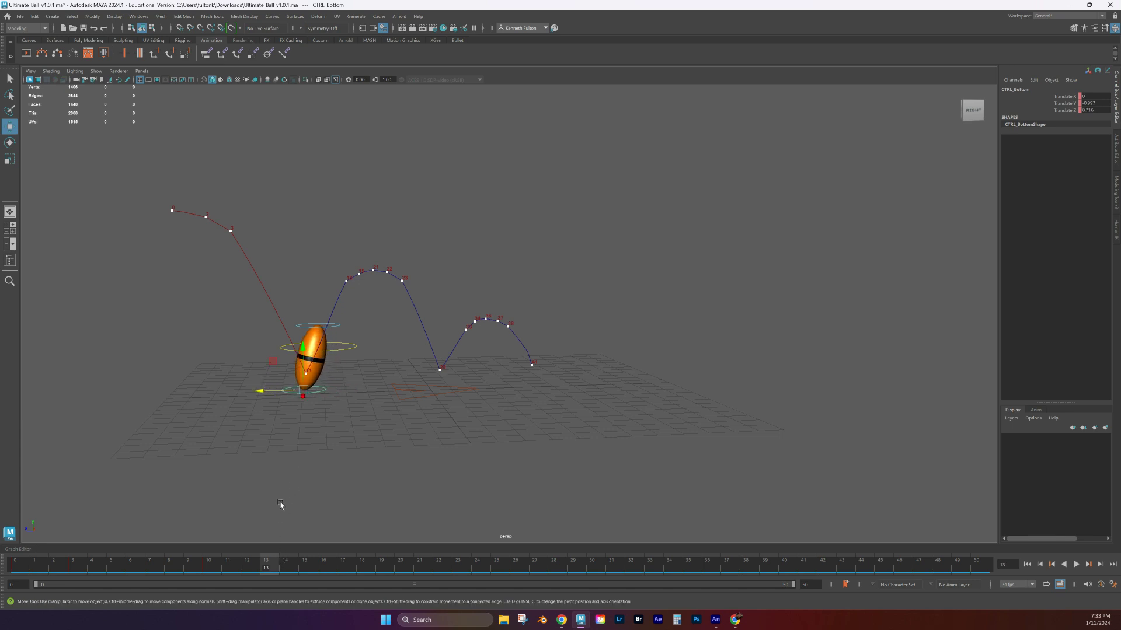
mouse_move(269, 567)
mouse_down()
mouse_move(205, 565)
mouse_move(88, 491)
mouse_move(249, 564)
mouse_move(190, 565)
mouse_move(251, 565)
mouse_move(182, 567)
mouse_move(293, 564)
mouse_move(446, 501)
mouse_move(350, 493)
mouse_move(234, 585)
mouse_move(357, 505)
mouse_move(468, 468)
mouse_move(423, 460)
mouse_move(440, 449)
mouse_move(383, 460)
mouse_move(353, 510)
mouse_move(434, 433)
mouse_move(425, 439)
mouse_up()
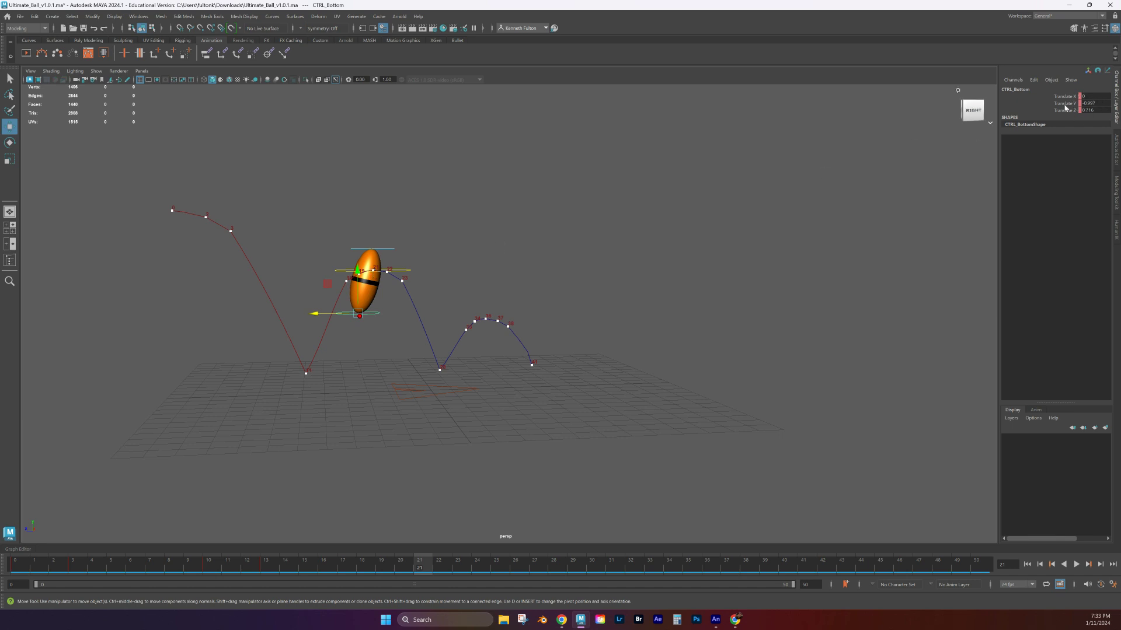
Set CTRL_Bottom's Translate Y and Z to 0 at frame 21 and key the round pose.
double_click(1098, 102)
text(0)
double_click(1103, 109)
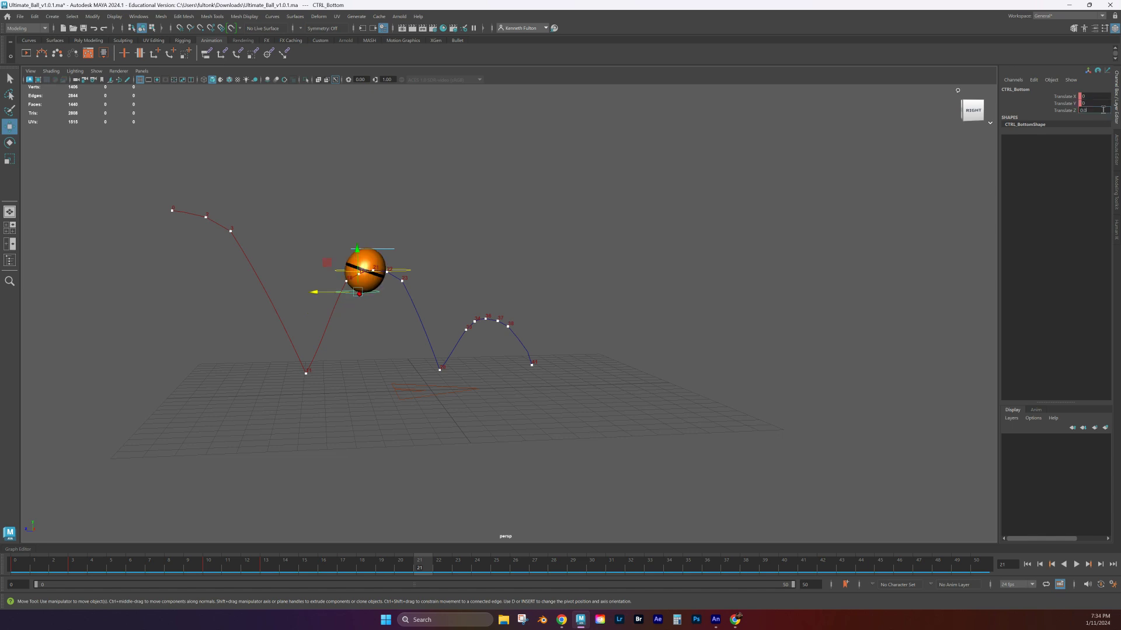
text(0.0)
key(Return)
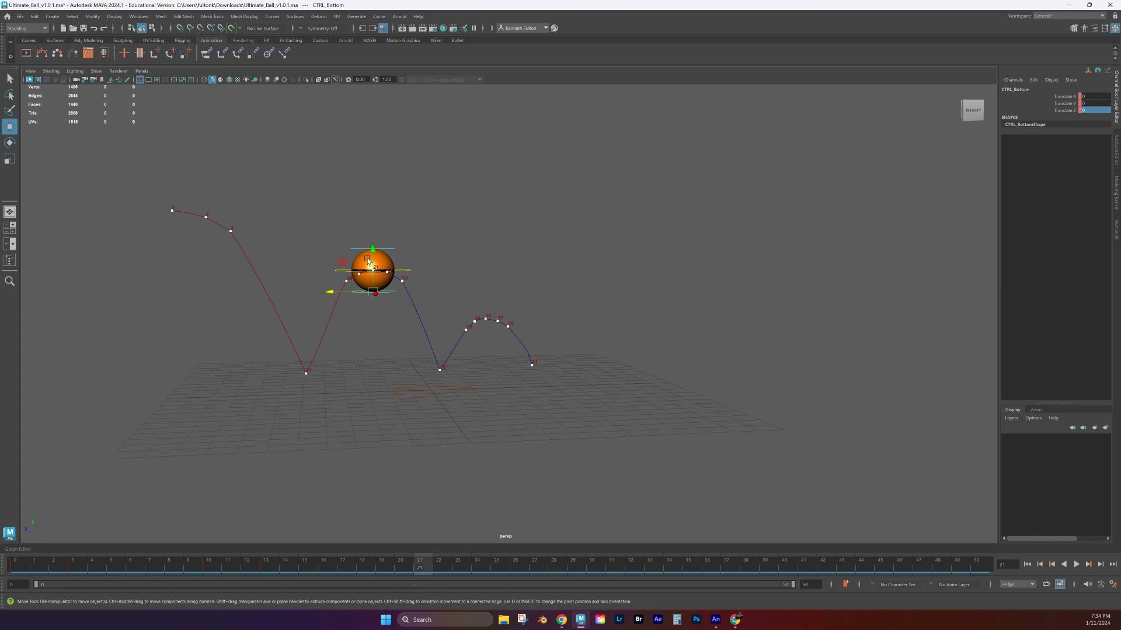
key(s)
mouse_move(419, 569)
mouse_down()
mouse_move(508, 576)
mouse_move(268, 560)
mouse_move(350, 525)
mouse_move(408, 517)
mouse_move(249, 541)
mouse_move(428, 510)
mouse_move(506, 526)
mouse_move(445, 503)
mouse_move(560, 555)
mouse_move(535, 552)
mouse_up()
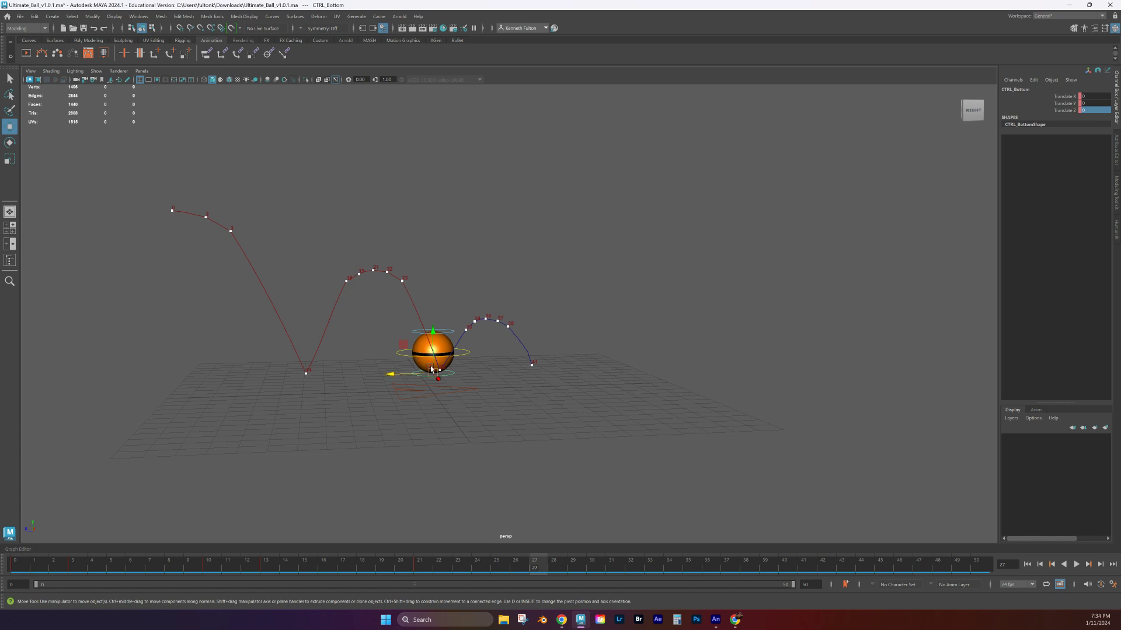
Stretch the ball downward at frame 27 and push it along its depth axis at frame 23.
drag(431, 369, 419, 394)
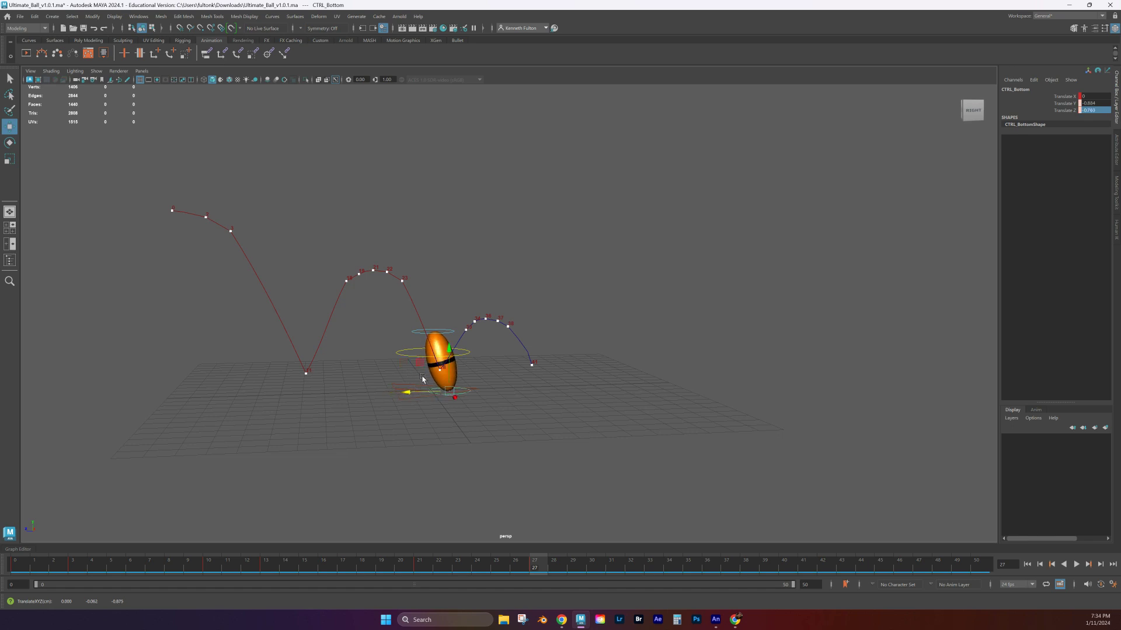
drag(534, 566, 465, 545)
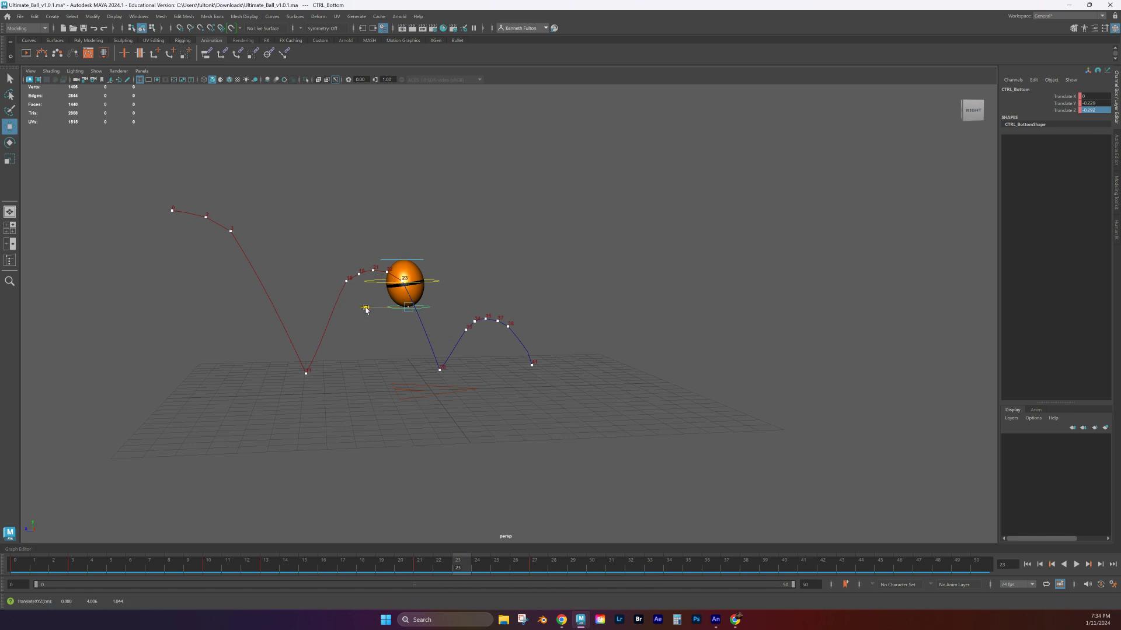
drag(366, 310, 374, 310)
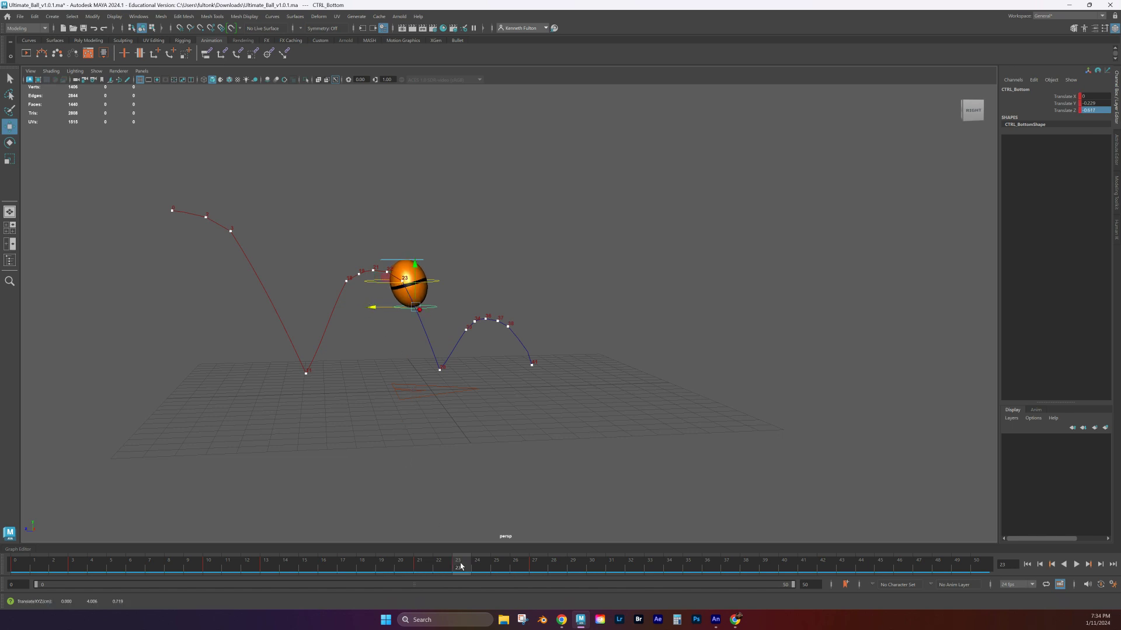
Shift the stretched ball along Z at frame 29 and key that pose.
key(alt+v)
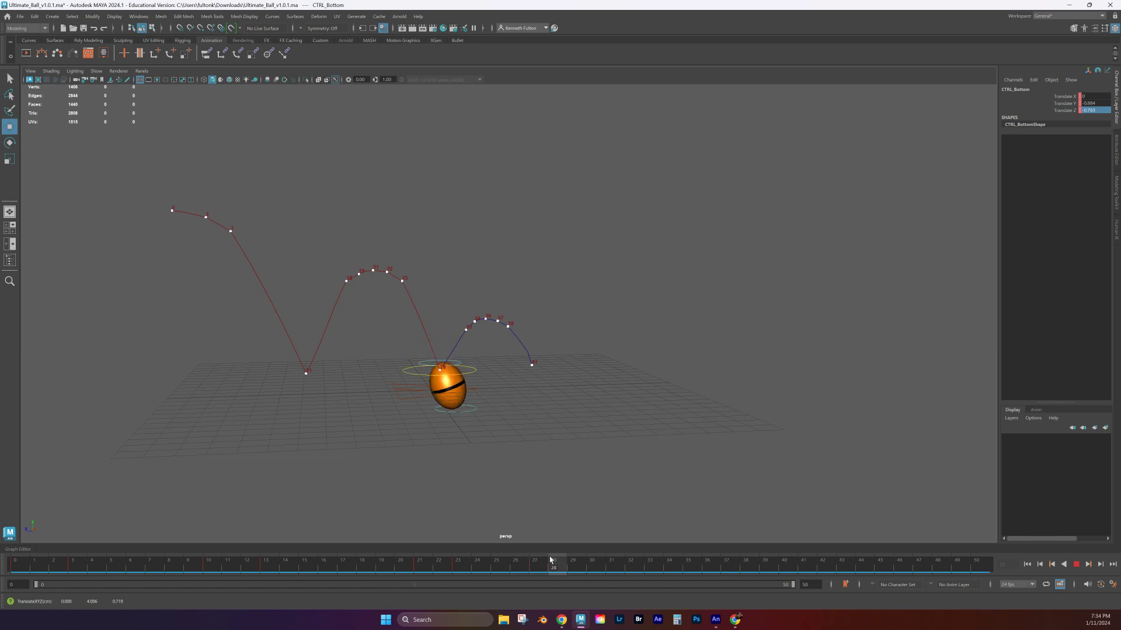
click(571, 562)
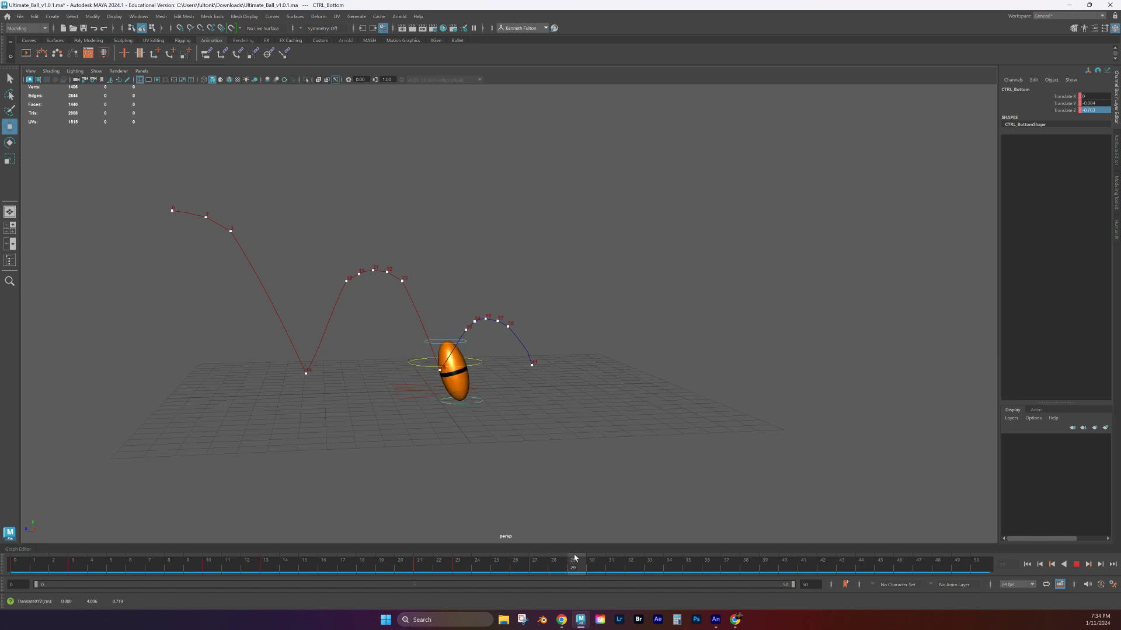
drag(426, 404, 430, 367)
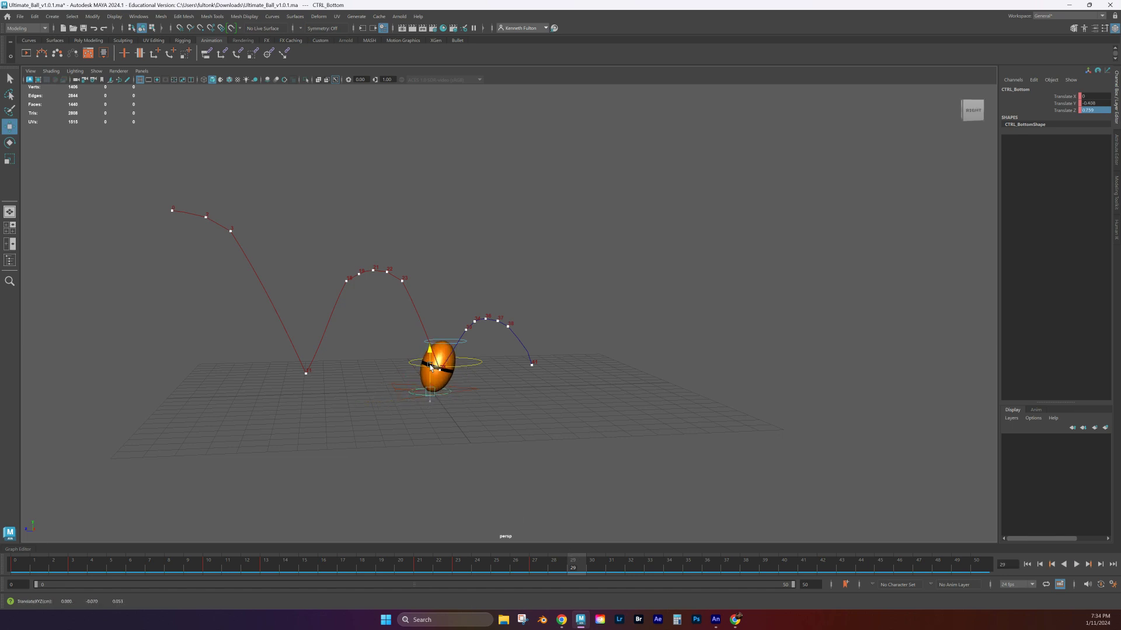
key(s)
drag(583, 569, 723, 542)
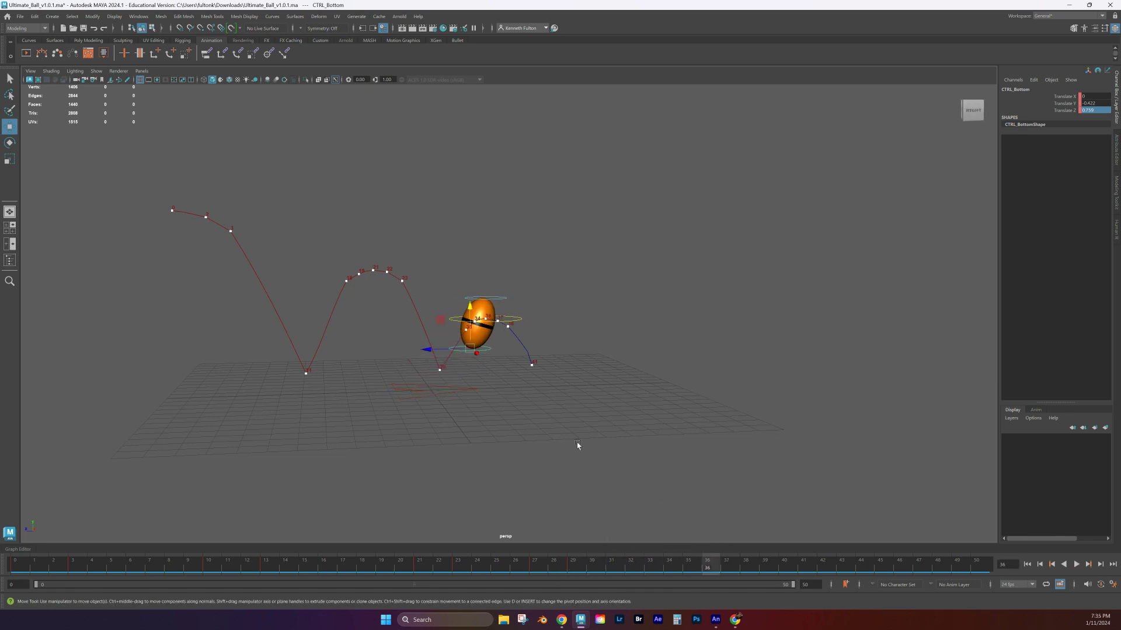
Straighten the ball at frame 36, zeroing CTRL_Bottom's Translate Y and Translate Z.
drag(442, 351, 459, 352)
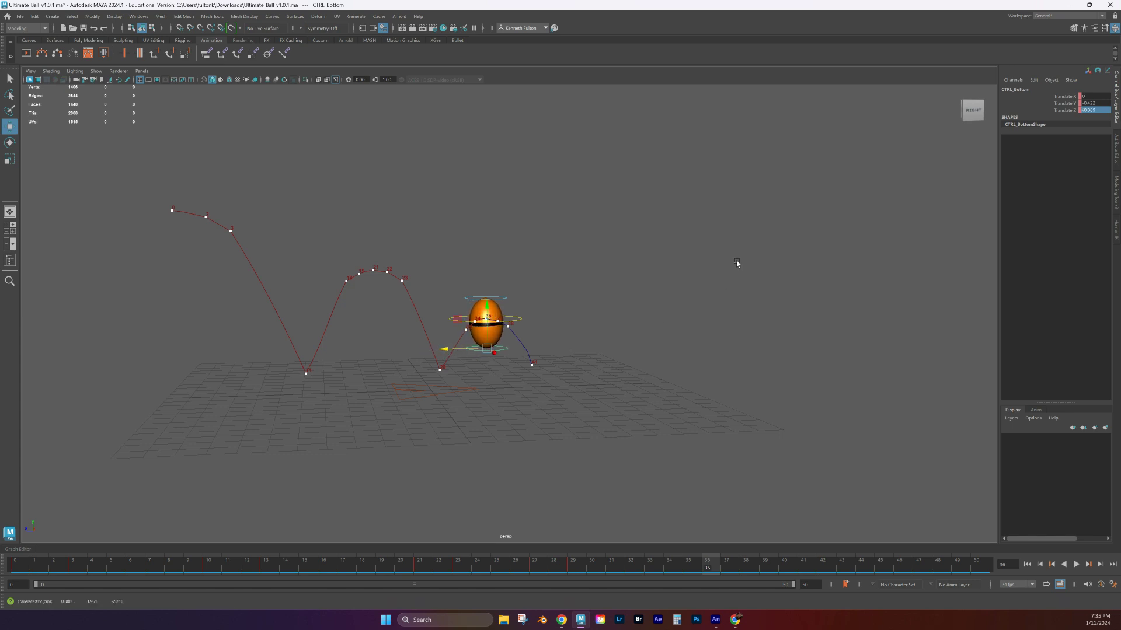
click(1093, 103)
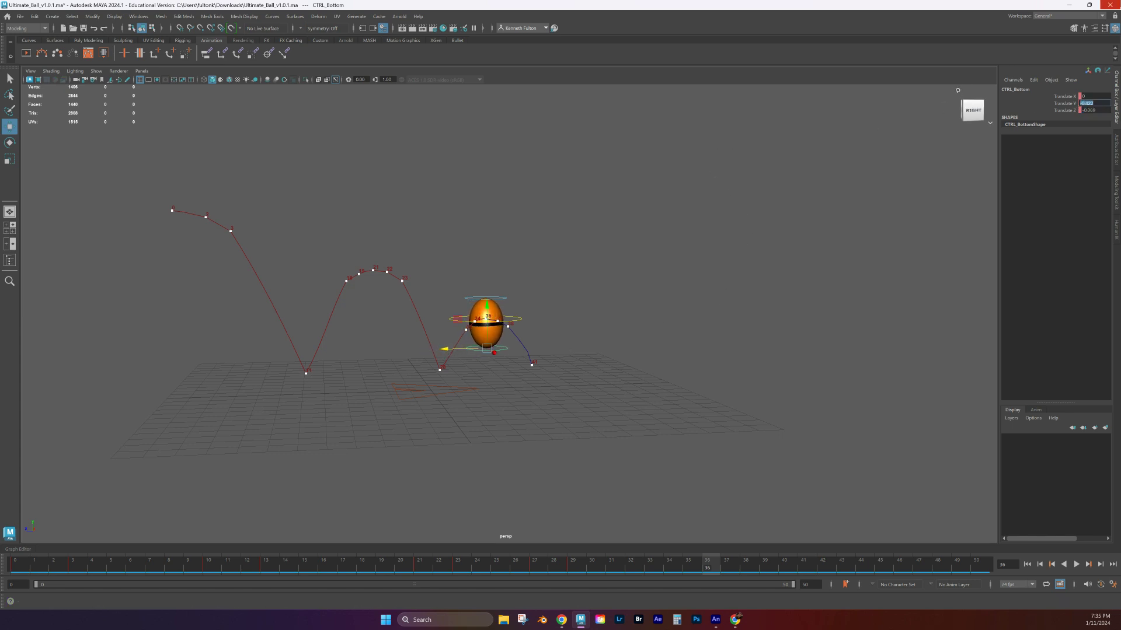
text(0)
click(1082, 110)
text(0)
click(1026, 104)
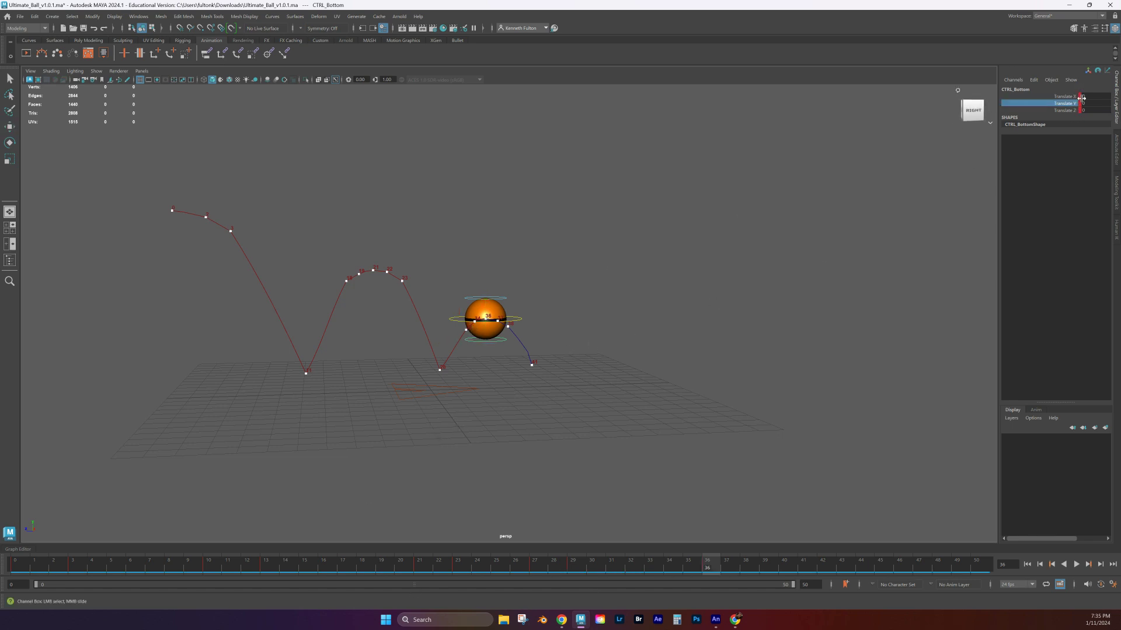
mouse_move(710, 569)
mouse_down()
mouse_move(832, 568)
mouse_move(785, 569)
mouse_up()
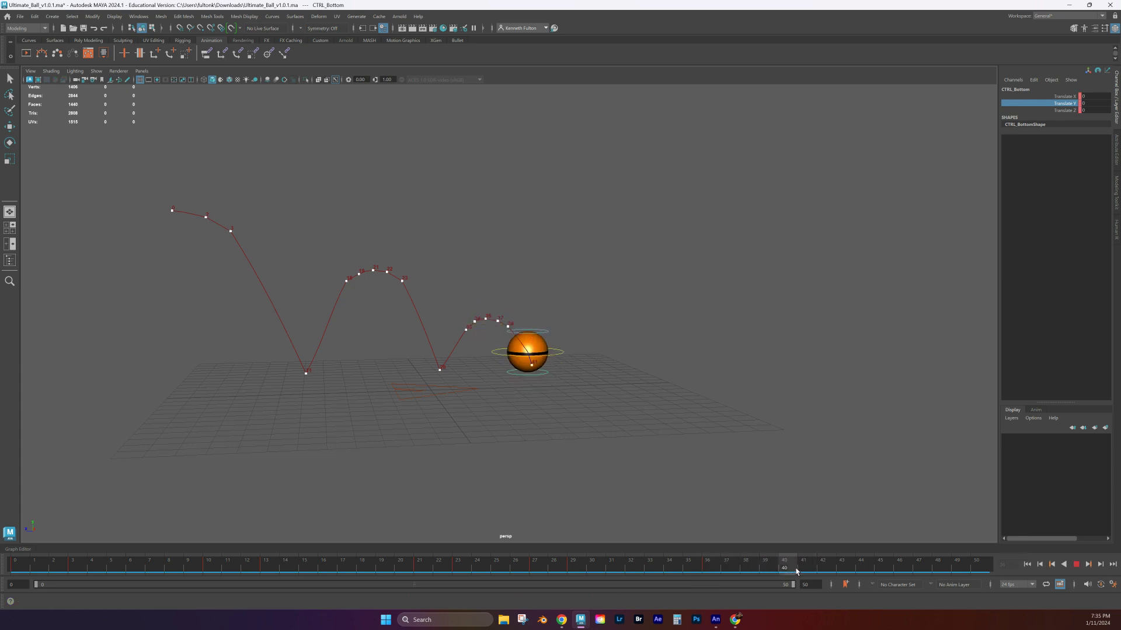
Select CTRL_Bottom, drag it to stretch the ball, and key the pose at frame 40.
key(w)
click(523, 379)
click(524, 376)
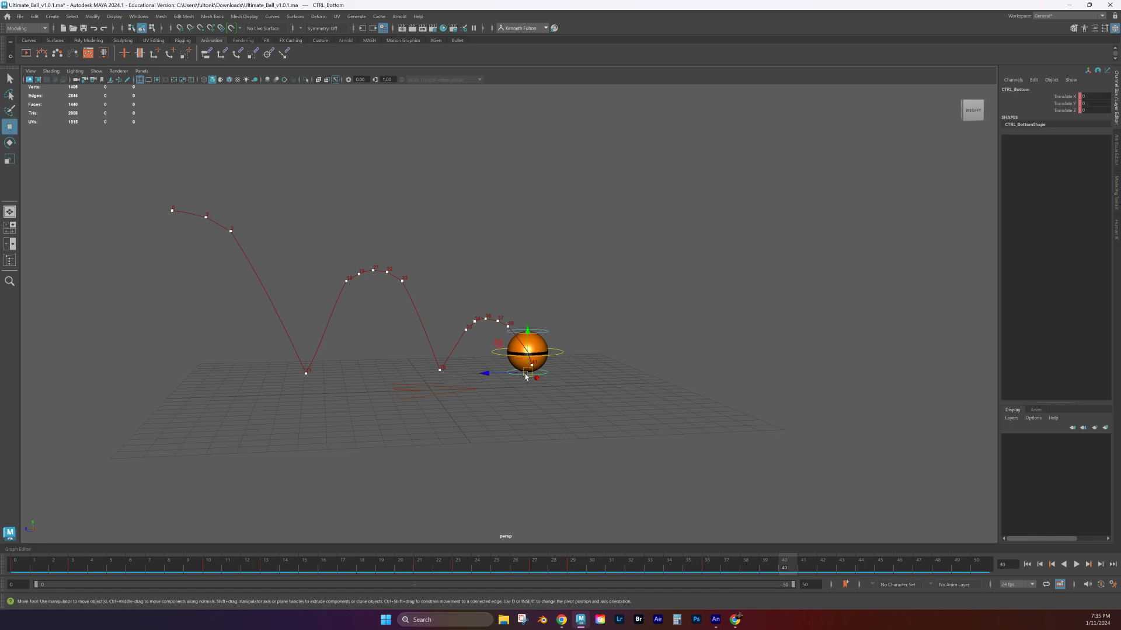
drag(528, 337, 512, 378)
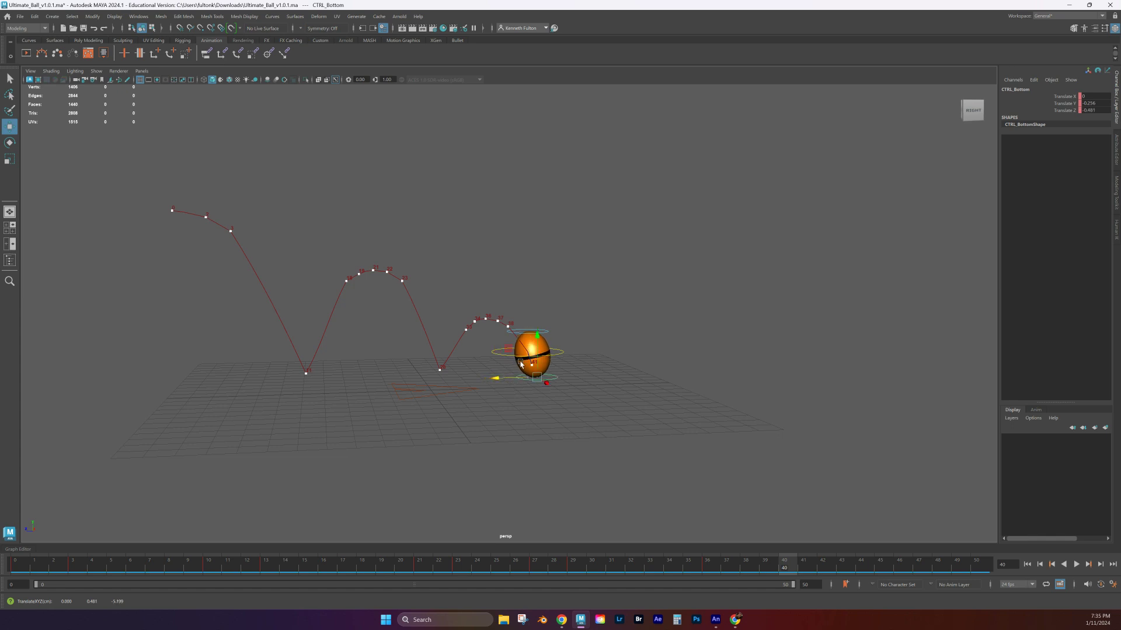
key(s)
Shift the ball slightly along its depth axis at frame 41 and key it.
drag(785, 564, 812, 569)
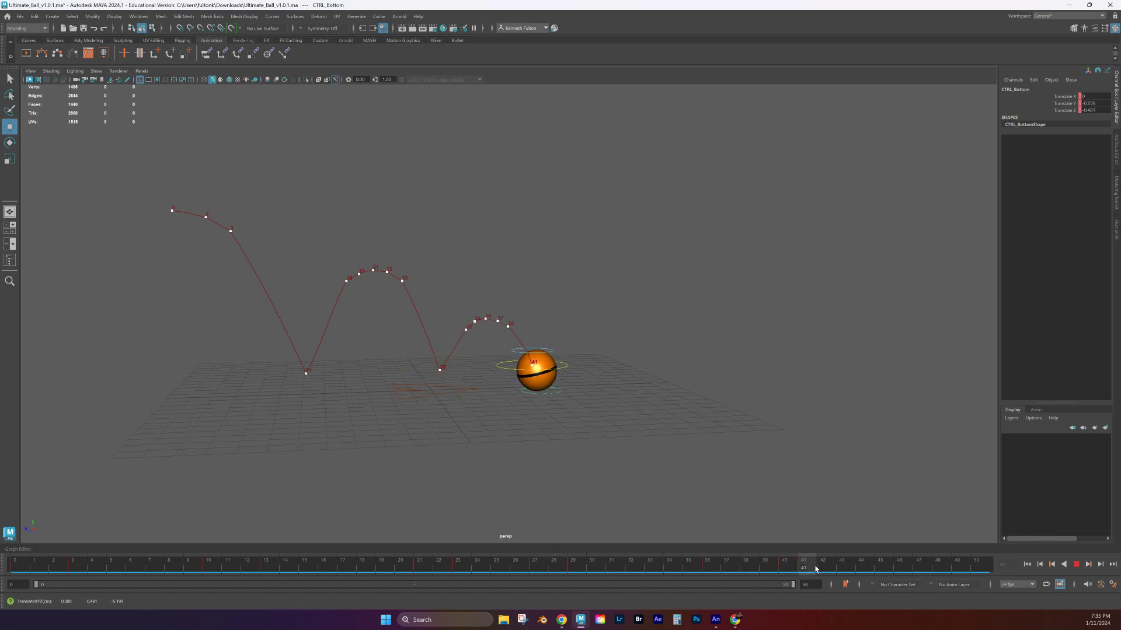
mouse_move(815, 569)
mouse_down()
mouse_move(753, 569)
mouse_move(807, 570)
mouse_up()
drag(504, 390, 497, 391)
key(s)
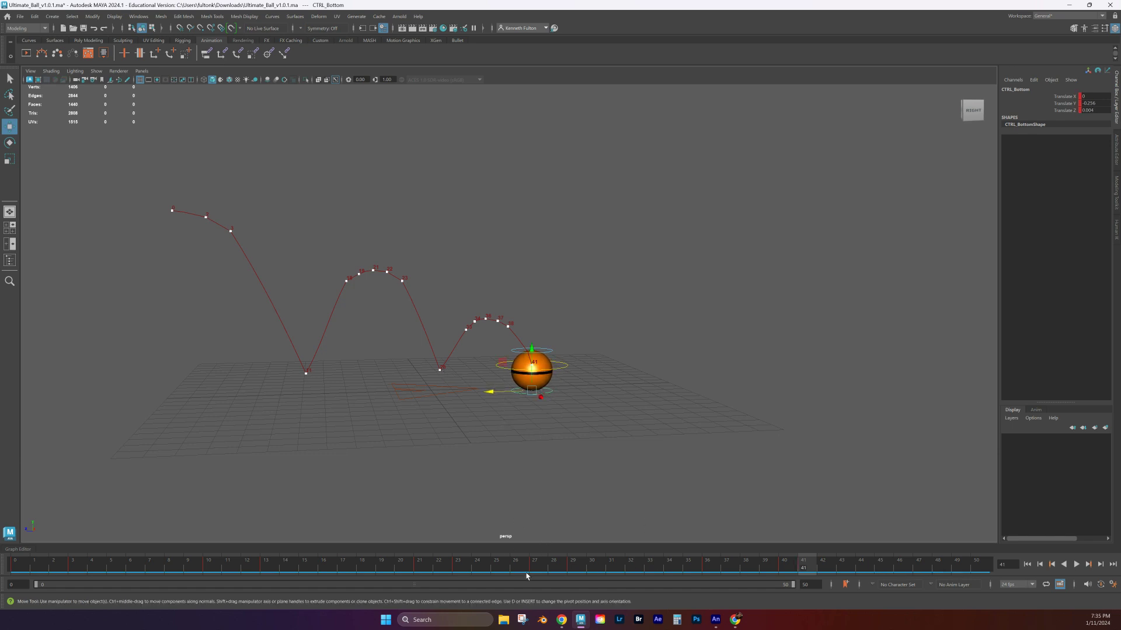
click(557, 567)
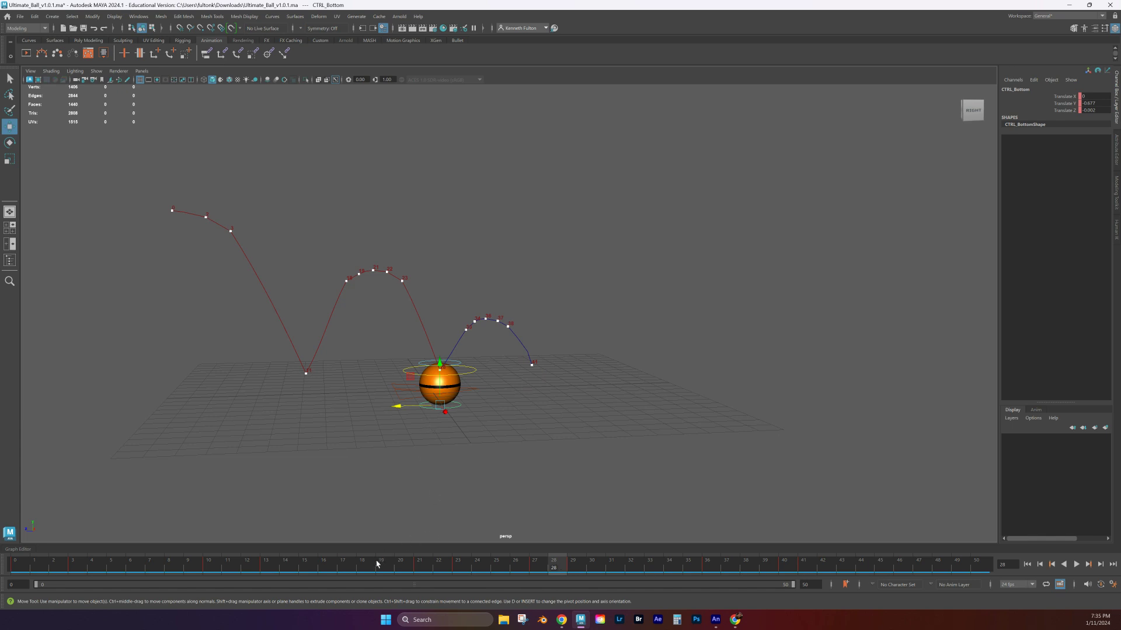
Nudge CTRL_Bottom along Z at frame 11 and key it, discarding a trial squash.
click(231, 568)
drag(274, 418, 266, 419)
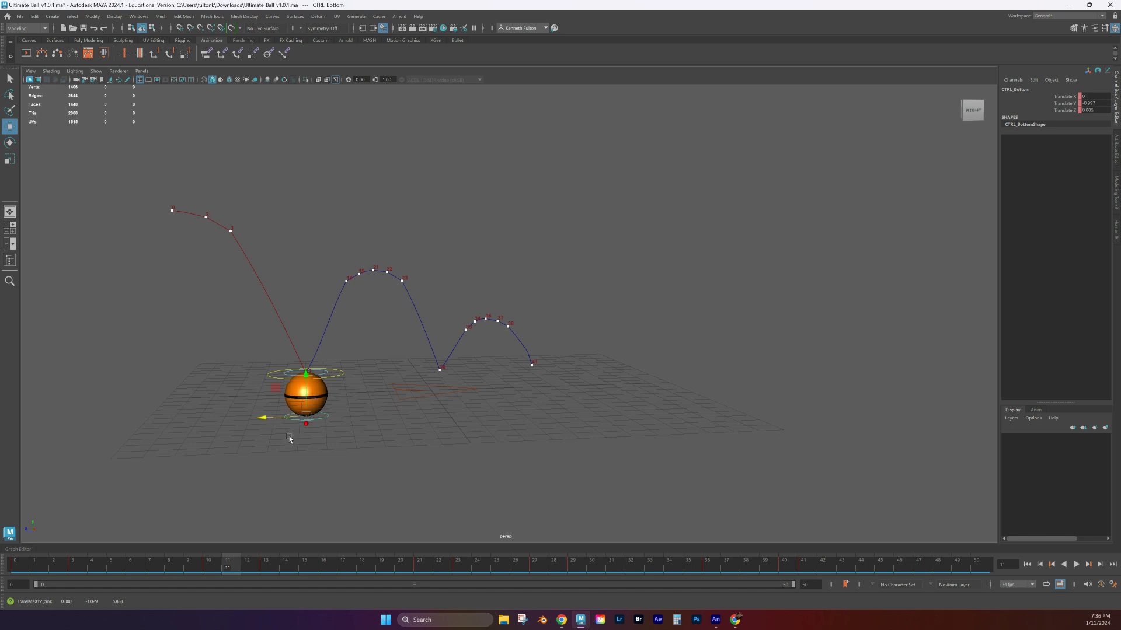
key(s)
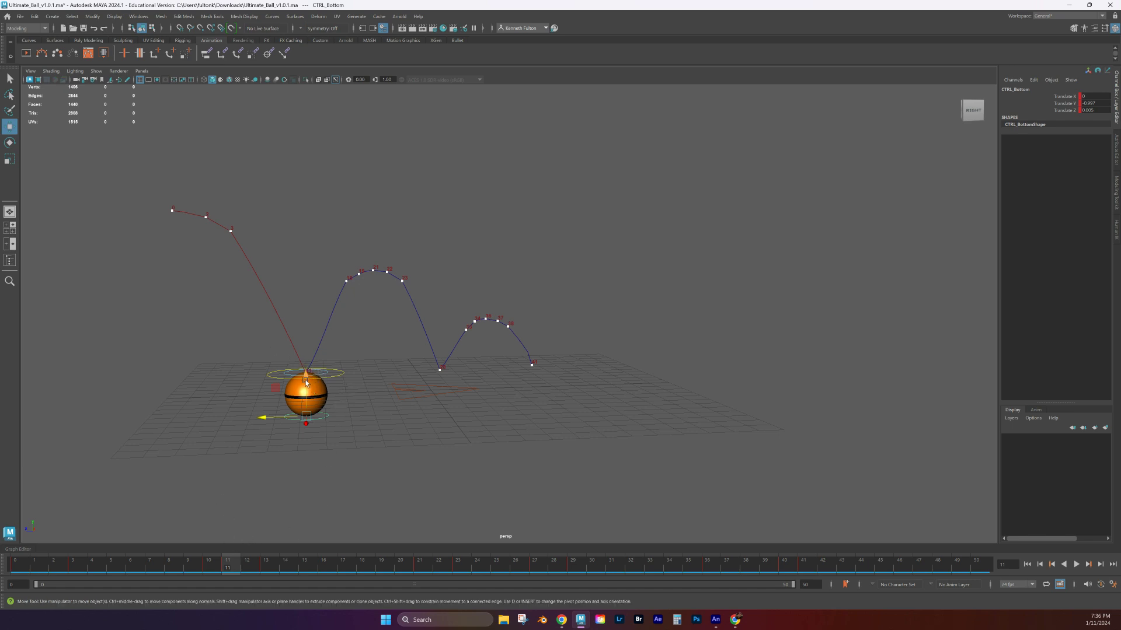
mouse_move(306, 382)
mouse_down()
mouse_move(305, 362)
mouse_move(304, 377)
mouse_up()
key(ctrl+z)
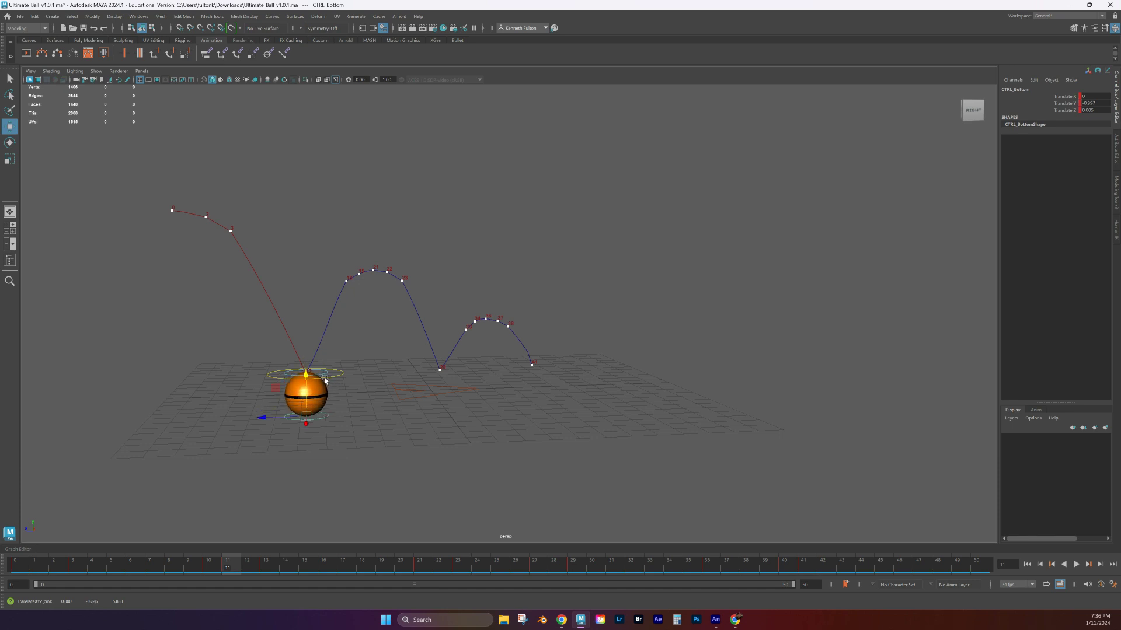
Select CTRL_Main, review the frames before frame 11, then select CTRL_Top.
click(324, 380)
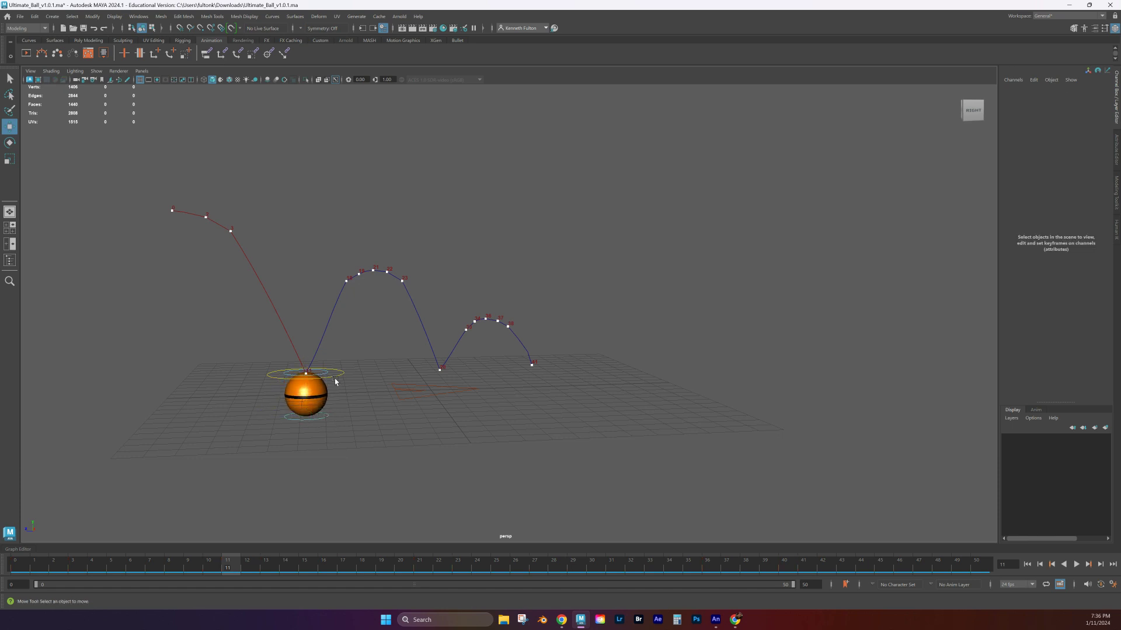
click(338, 378)
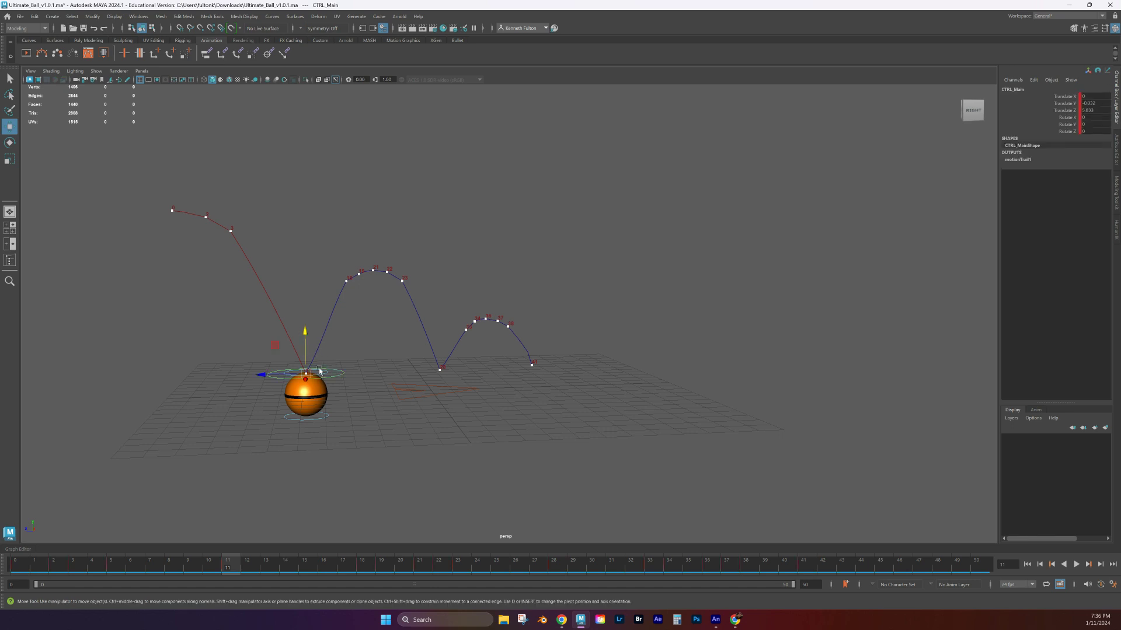
mouse_move(230, 563)
mouse_down()
mouse_move(153, 563)
mouse_move(245, 565)
mouse_move(227, 569)
mouse_up()
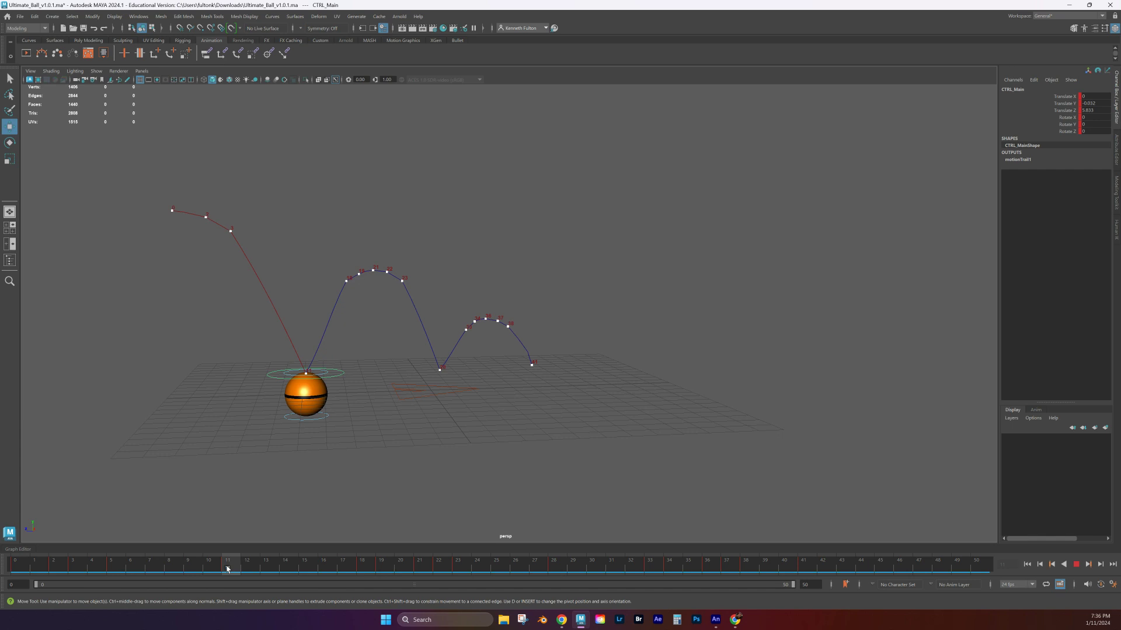
click(320, 375)
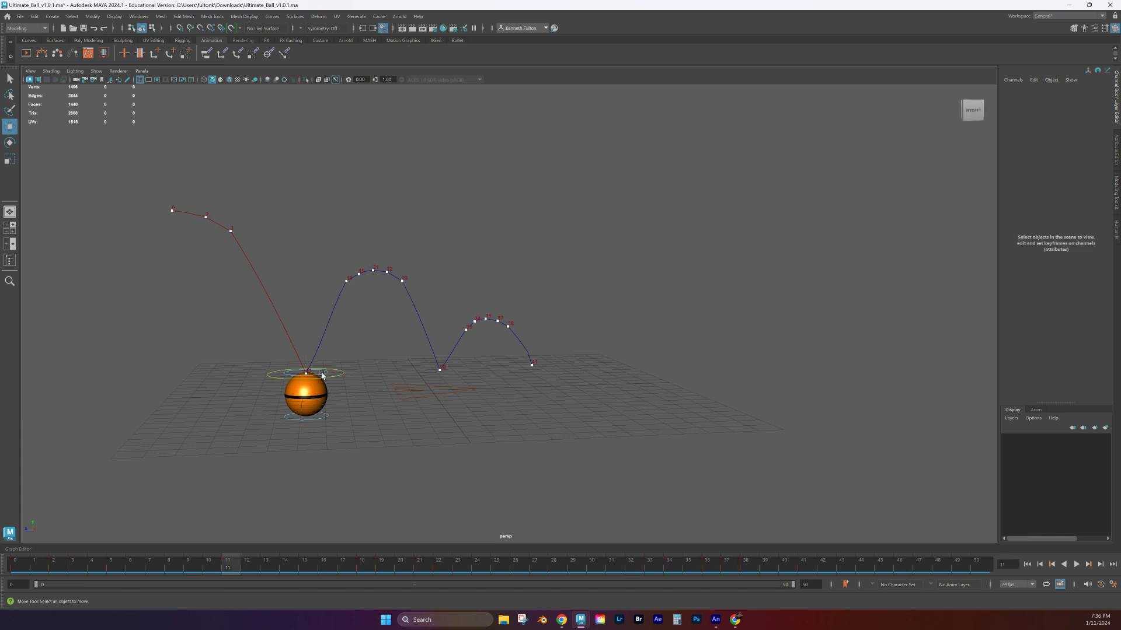
click(322, 375)
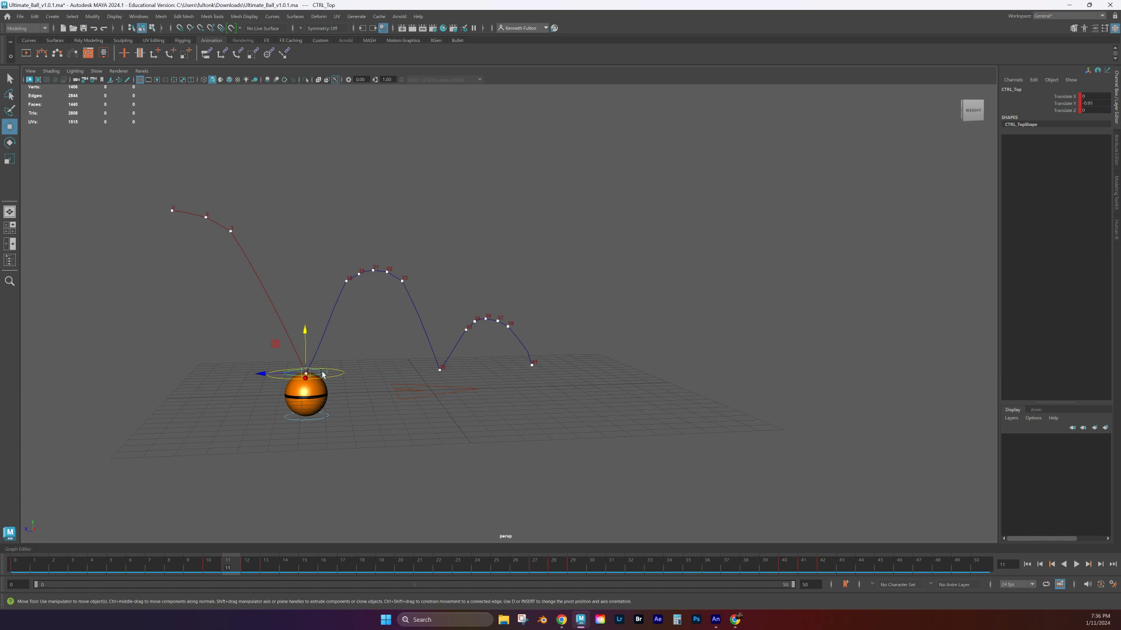
Squash the ball flat with CTRL_Bottom's Y arrow at frame 11 and at the second bounce.
click(305, 340)
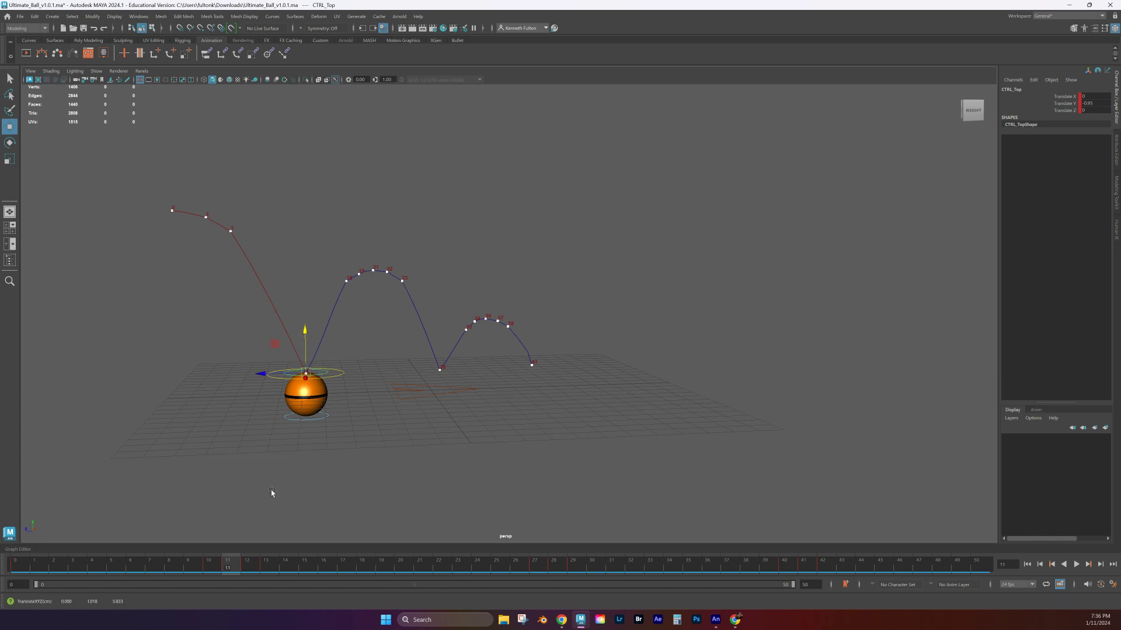
click(318, 419)
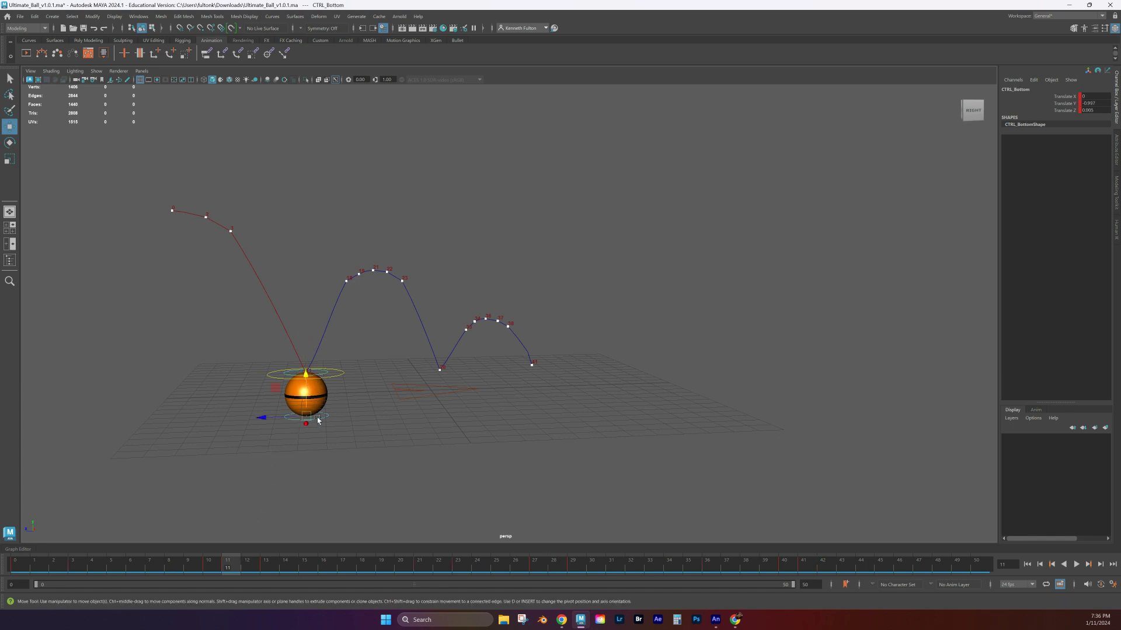
drag(305, 393, 311, 367)
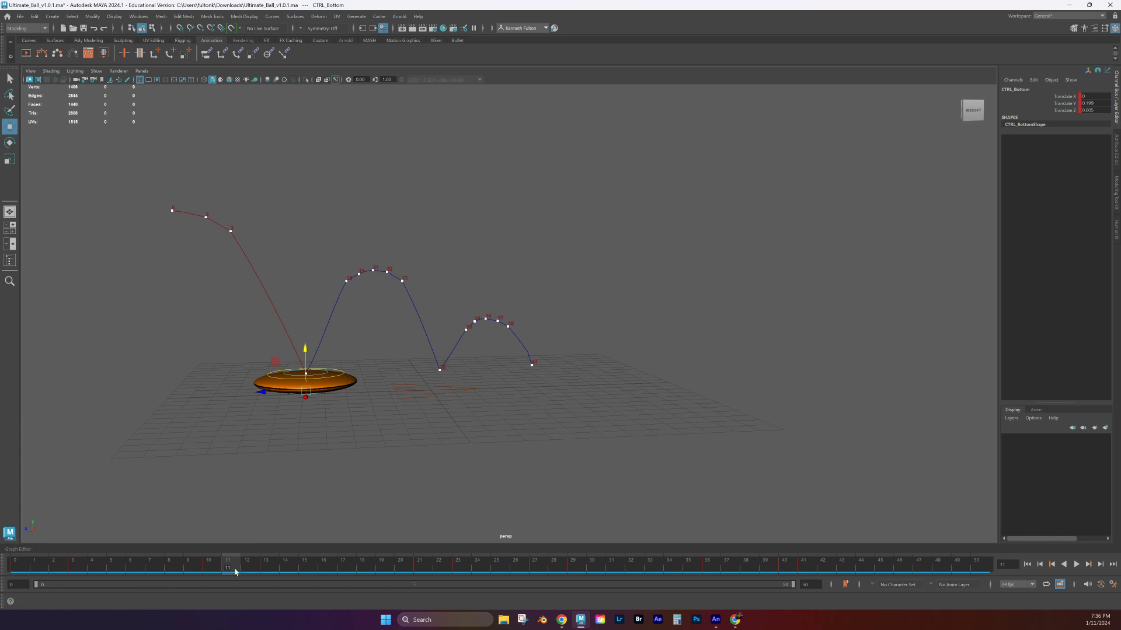
click(279, 562)
drag(280, 562, 552, 596)
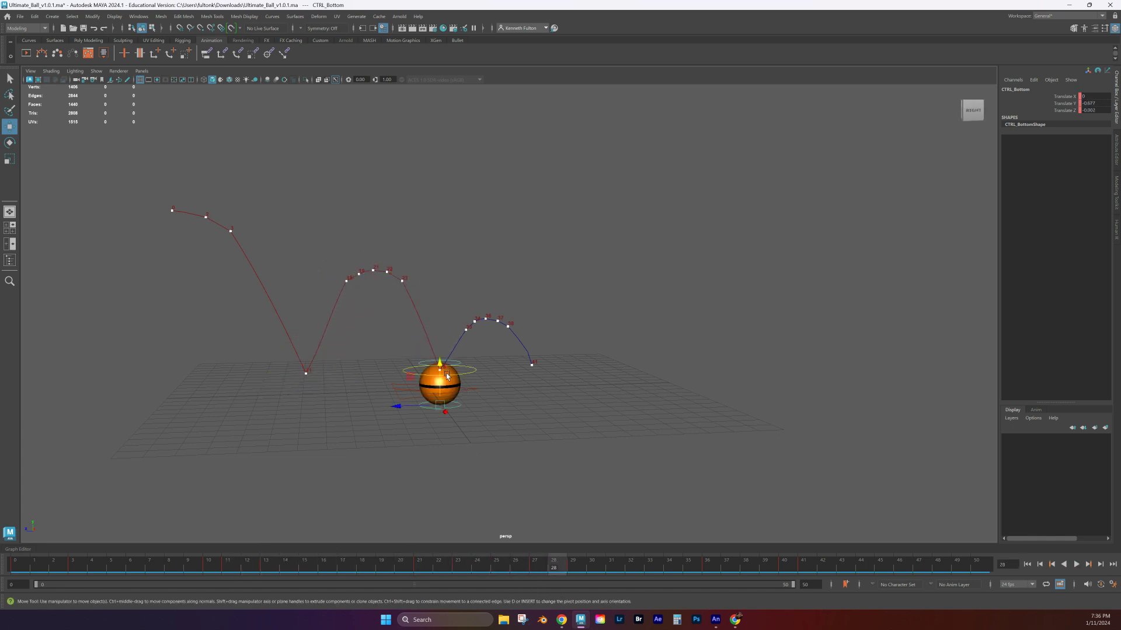
drag(440, 369, 438, 361)
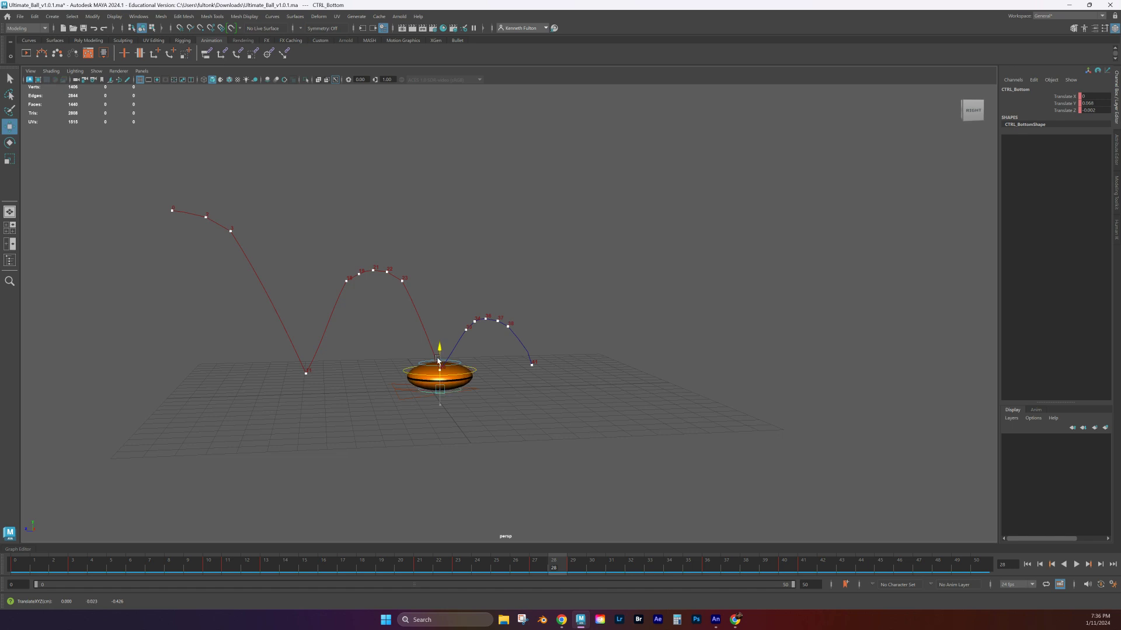
Reshape the ball at frame 41, then return to frame 13 and rewind to frame 0.
drag(554, 563, 803, 569)
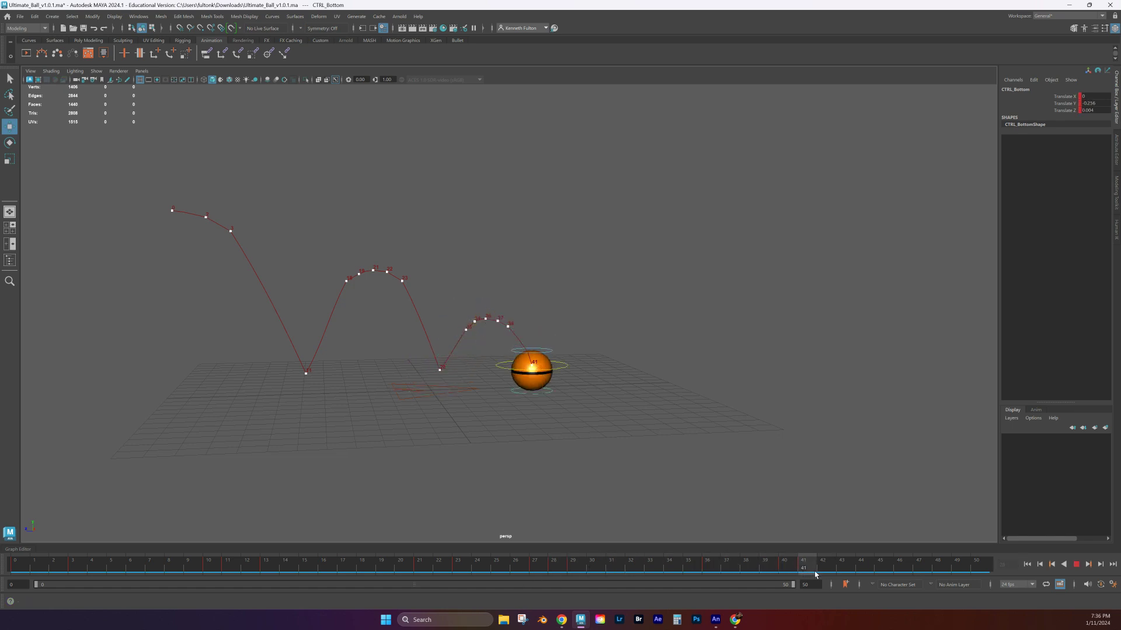
drag(533, 366, 532, 356)
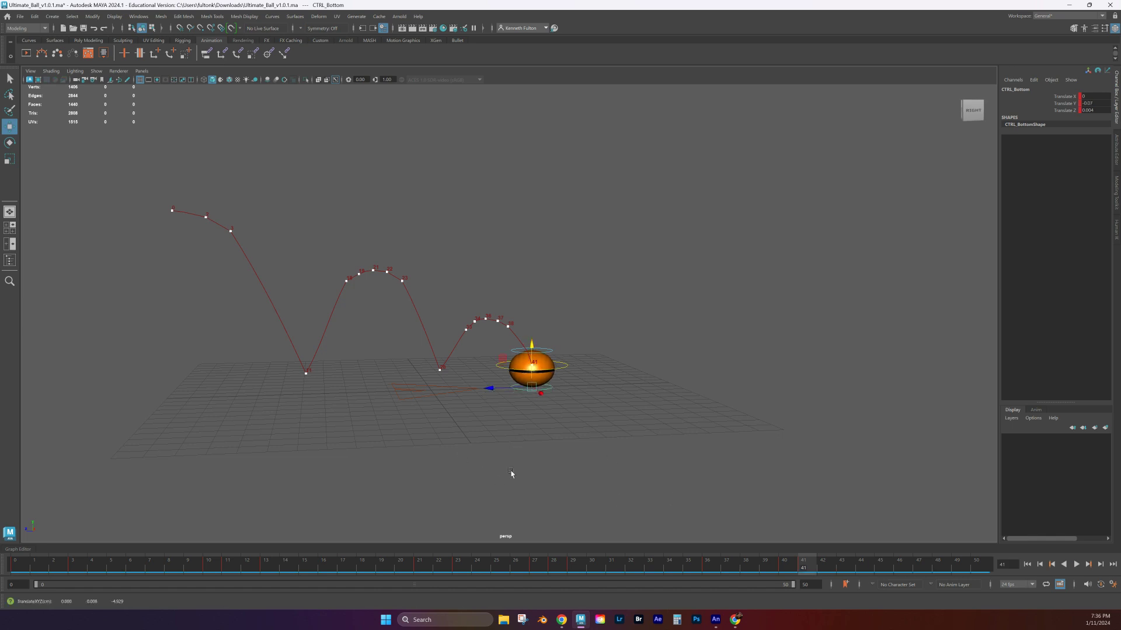
drag(811, 565, 231, 493)
click(1027, 565)
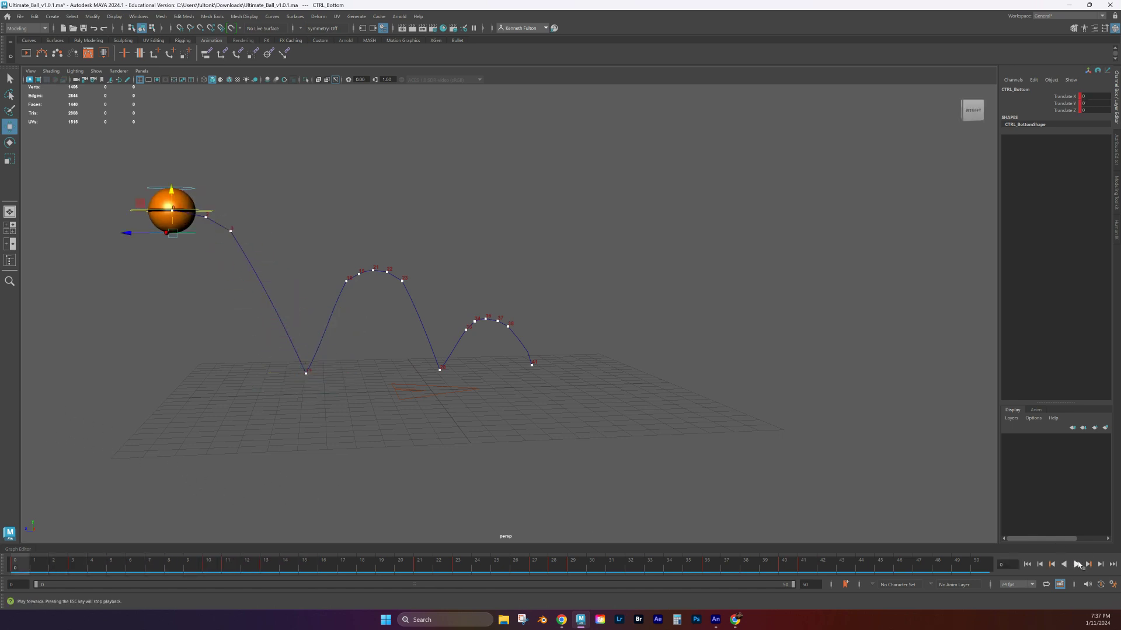
Lower CTRL_Bottom along Y at frame 11 to soften the ground squash.
click(1077, 565)
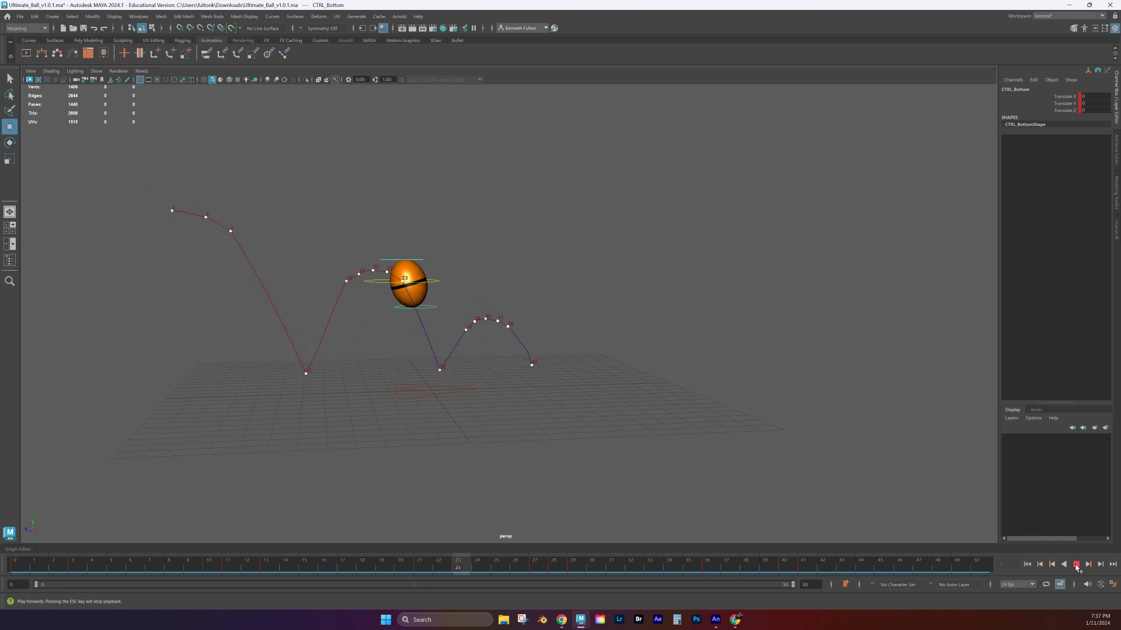
click(1076, 565)
drag(309, 567, 228, 565)
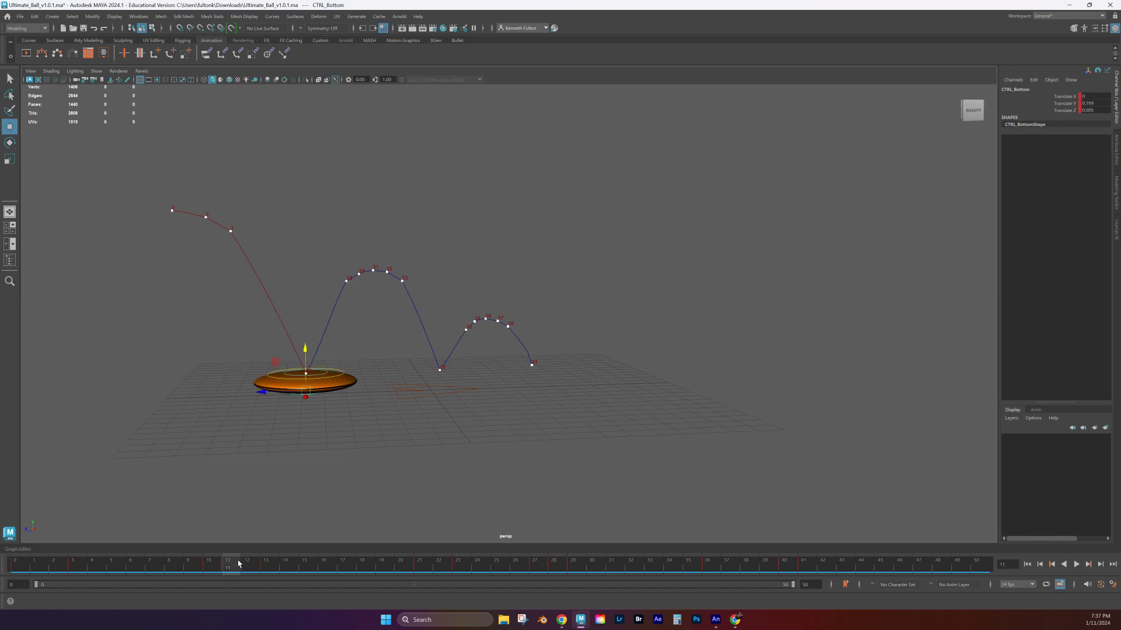
drag(306, 365, 306, 370)
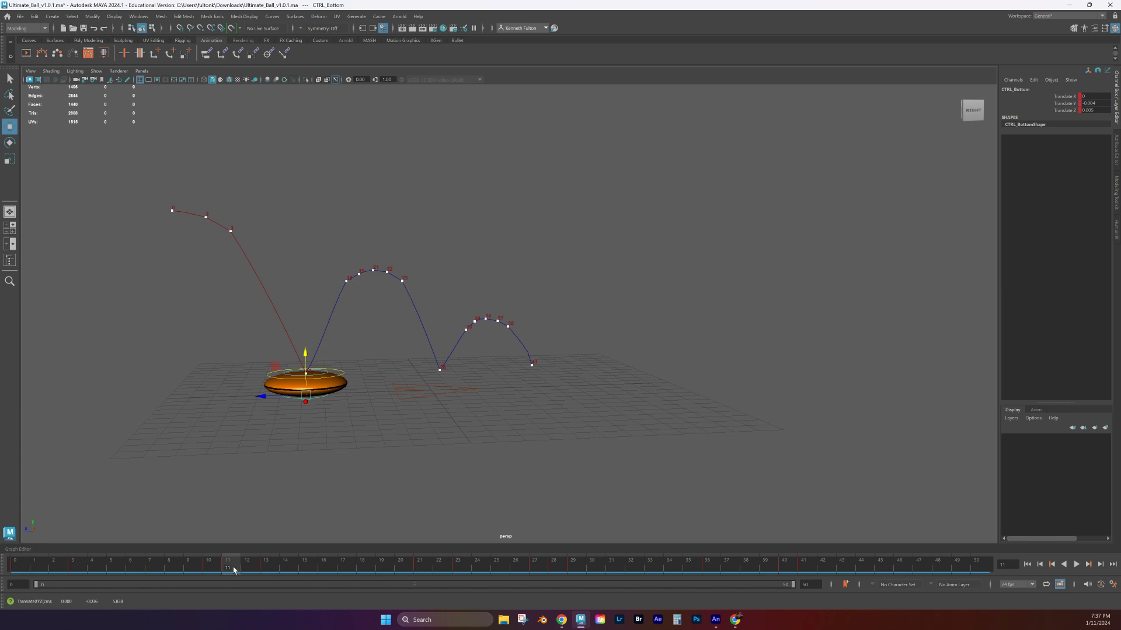
Scrub and replay the bounce to check the softened contact.
mouse_move(233, 565)
mouse_down()
mouse_move(145, 563)
mouse_move(844, 564)
mouse_move(666, 573)
mouse_move(400, 520)
mouse_move(168, 502)
mouse_move(15, 514)
mouse_up()
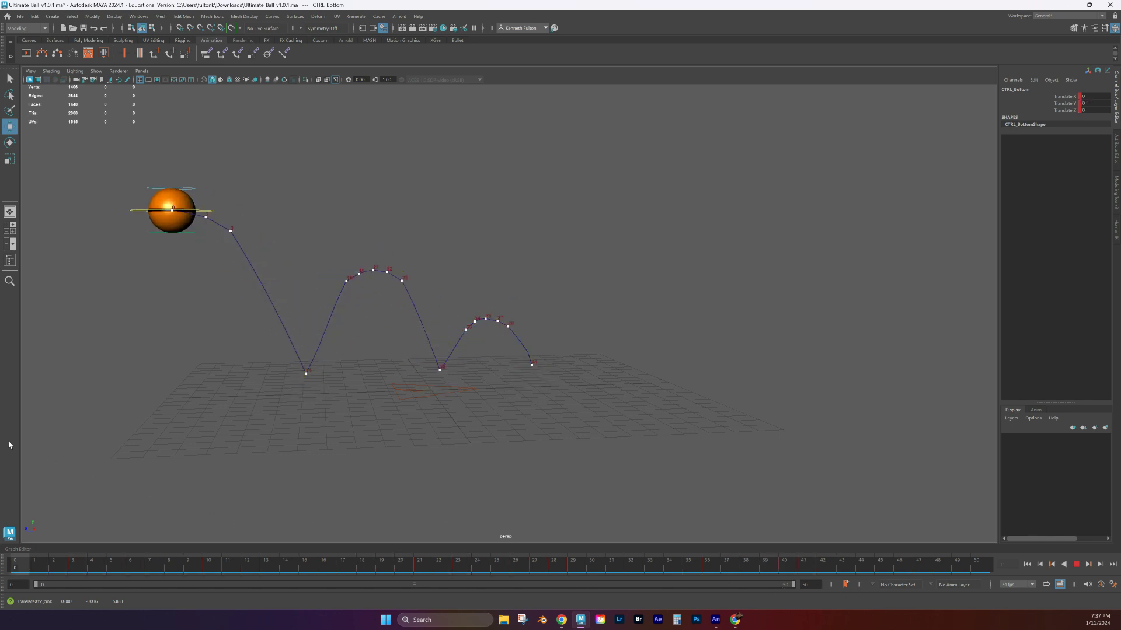
click(1076, 564)
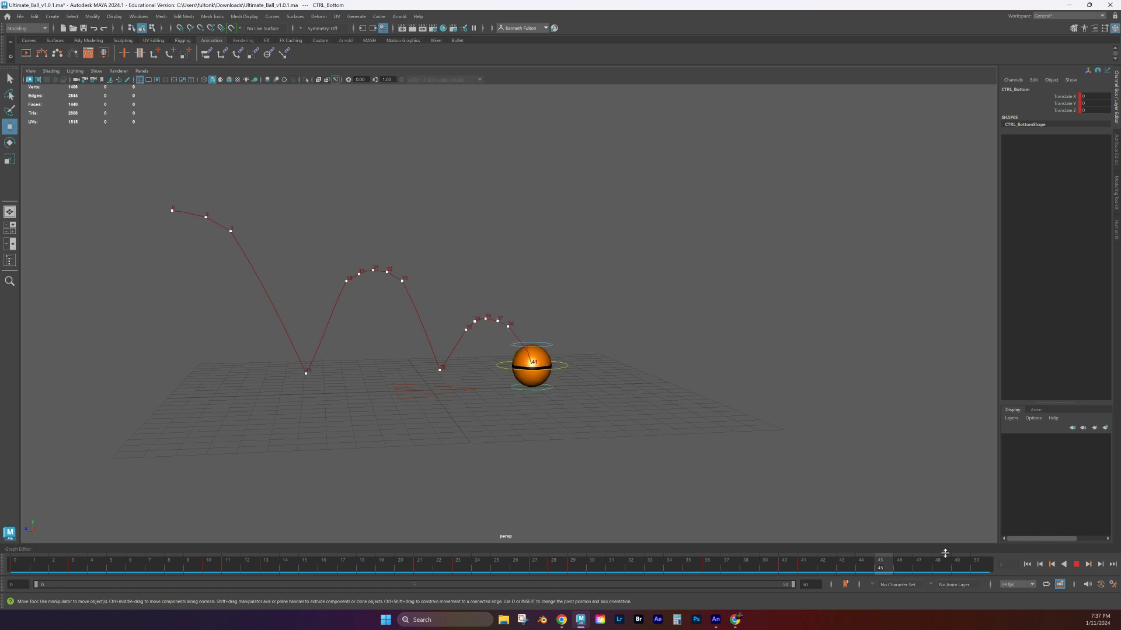
click(1077, 565)
Raise CTRL_Bottom to round the ball at frame 23, then pull it down to stretch at frame 30.
drag(314, 566, 572, 584)
drag(430, 373, 438, 354)
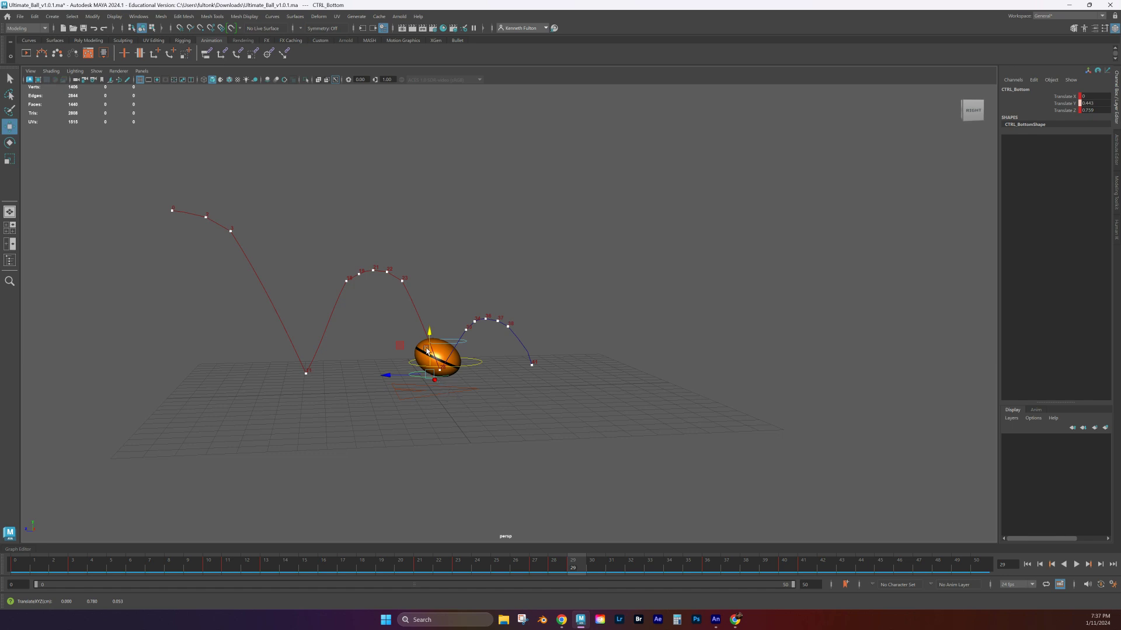
drag(576, 565, 577, 540)
key(alt+period)
key(w)
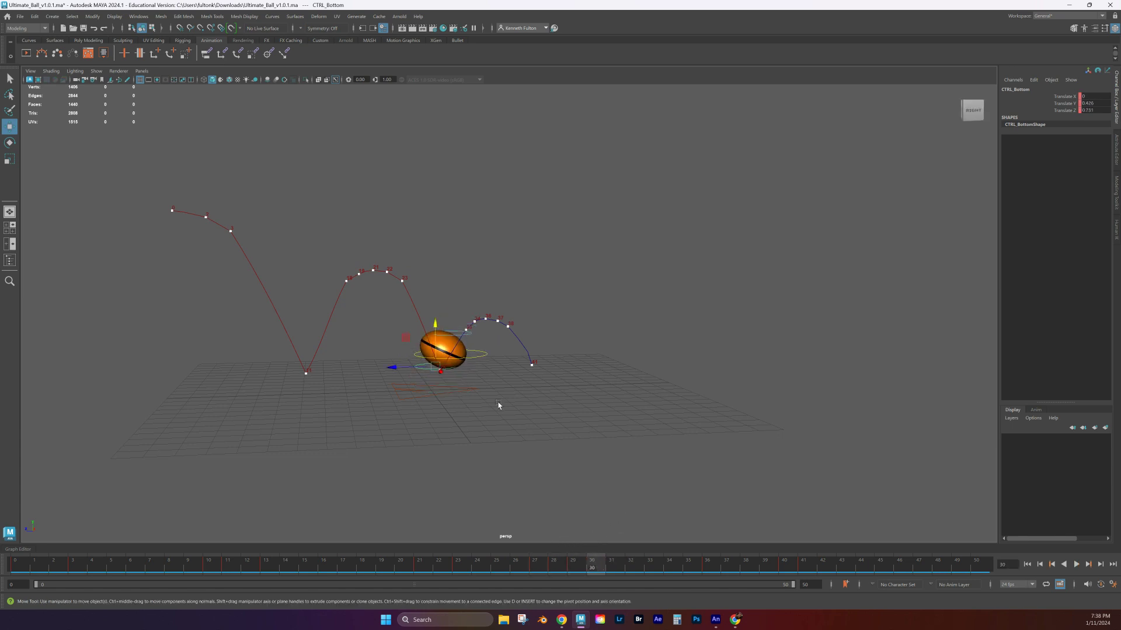
drag(433, 348, 410, 385)
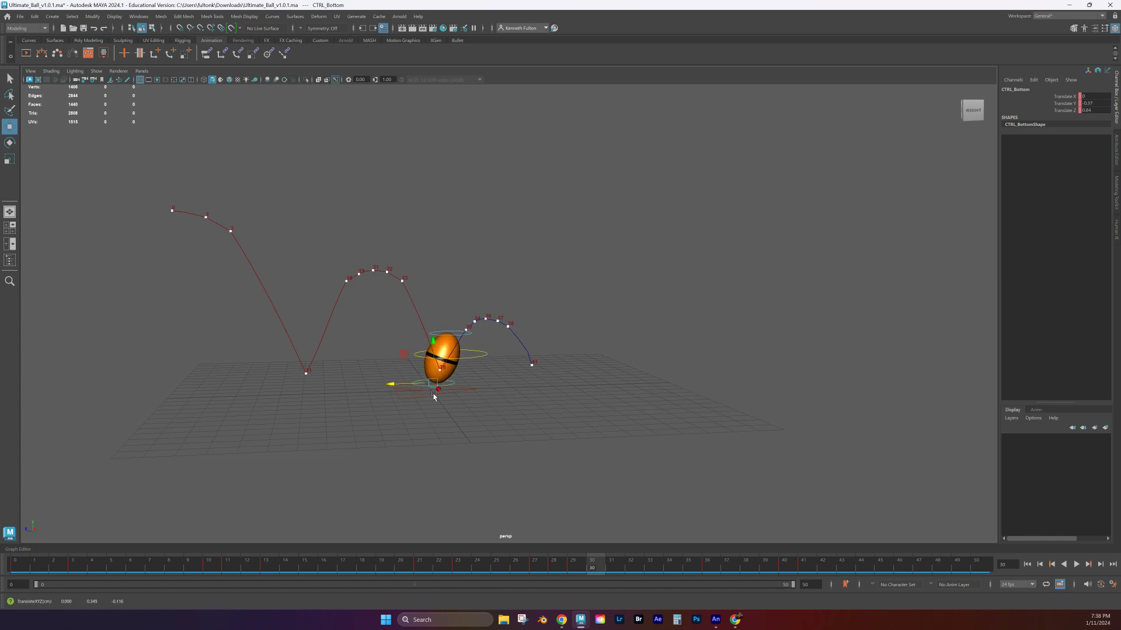
drag(590, 562, 12, 455)
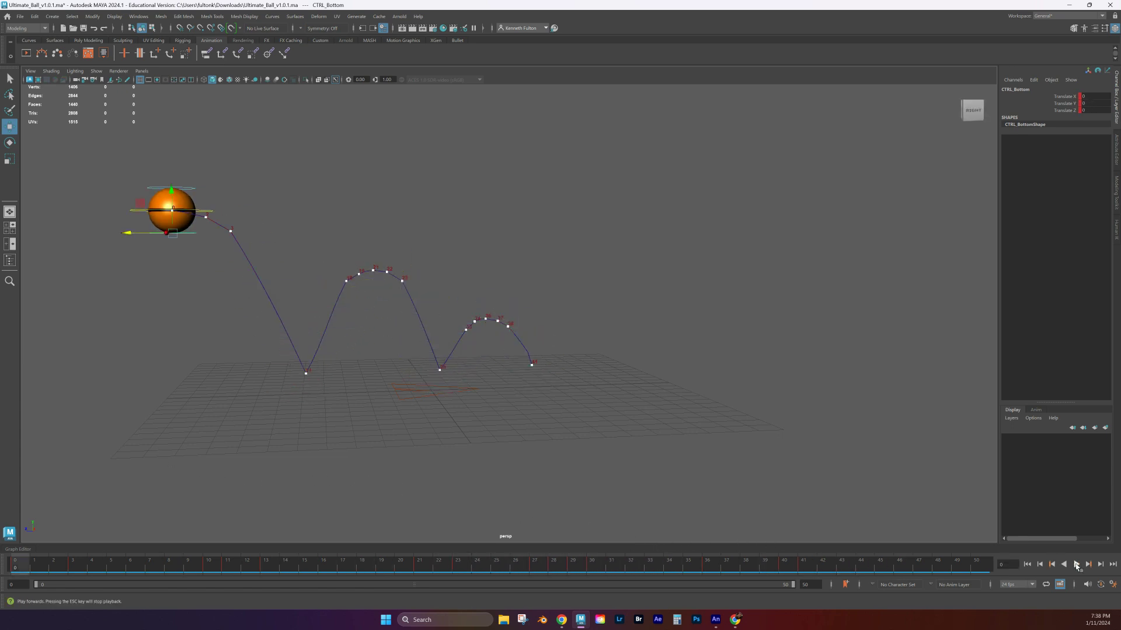
click(1077, 565)
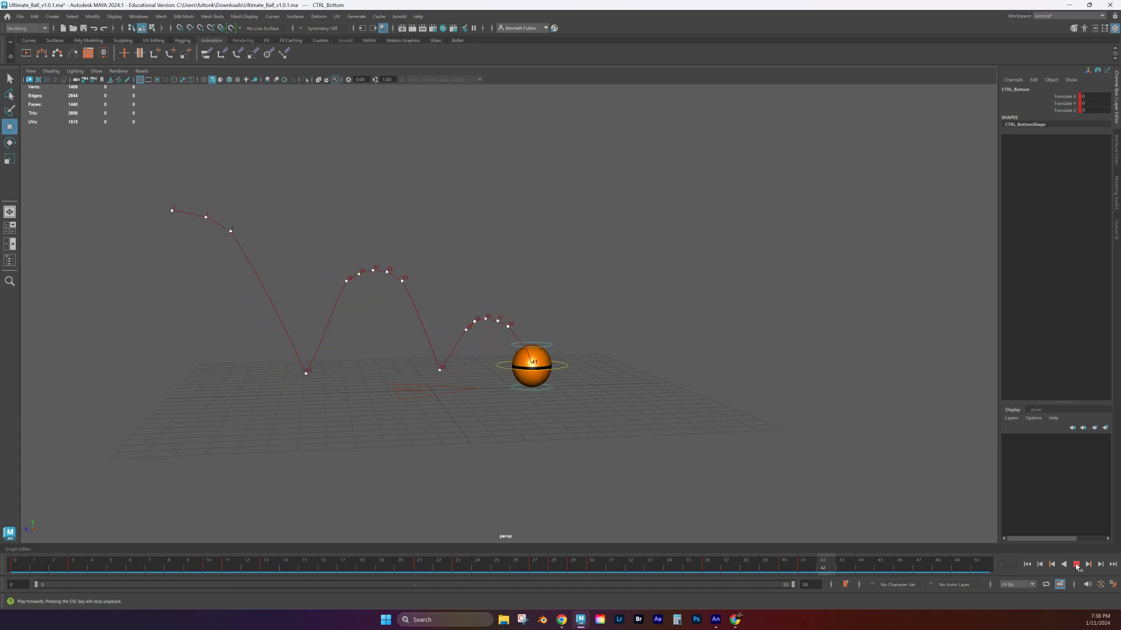
click(1077, 565)
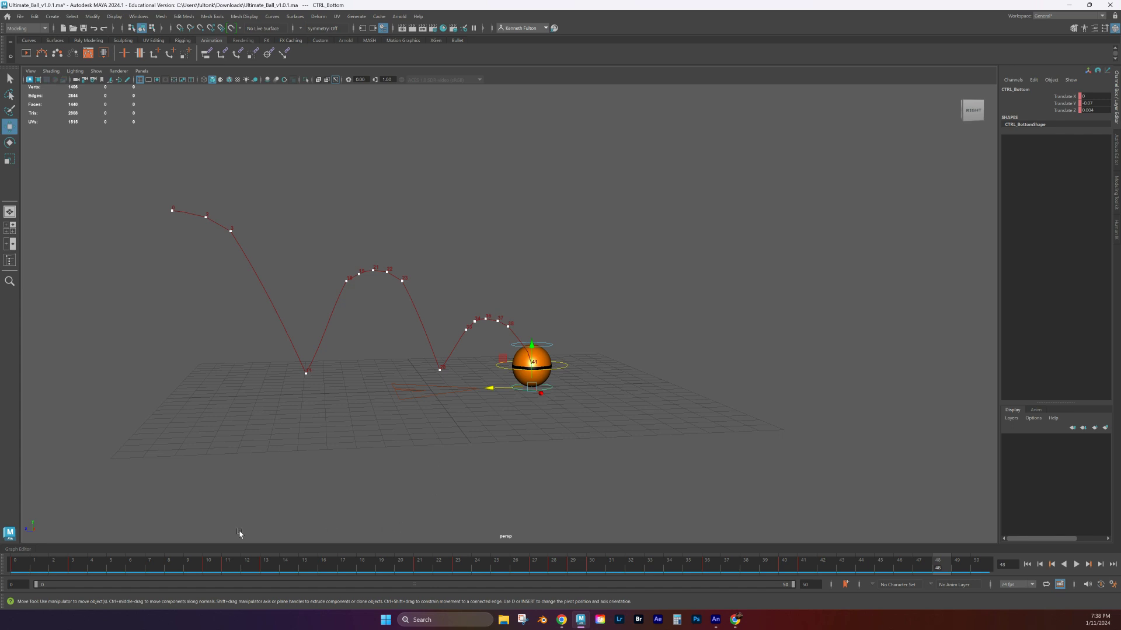
click(23, 549)
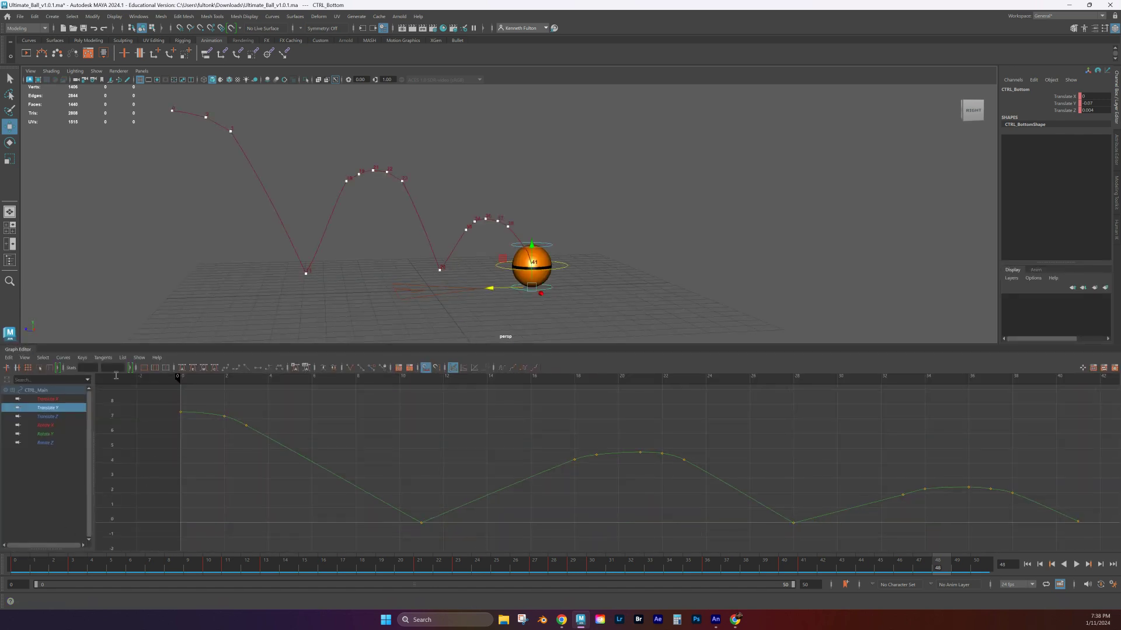
click(24, 350)
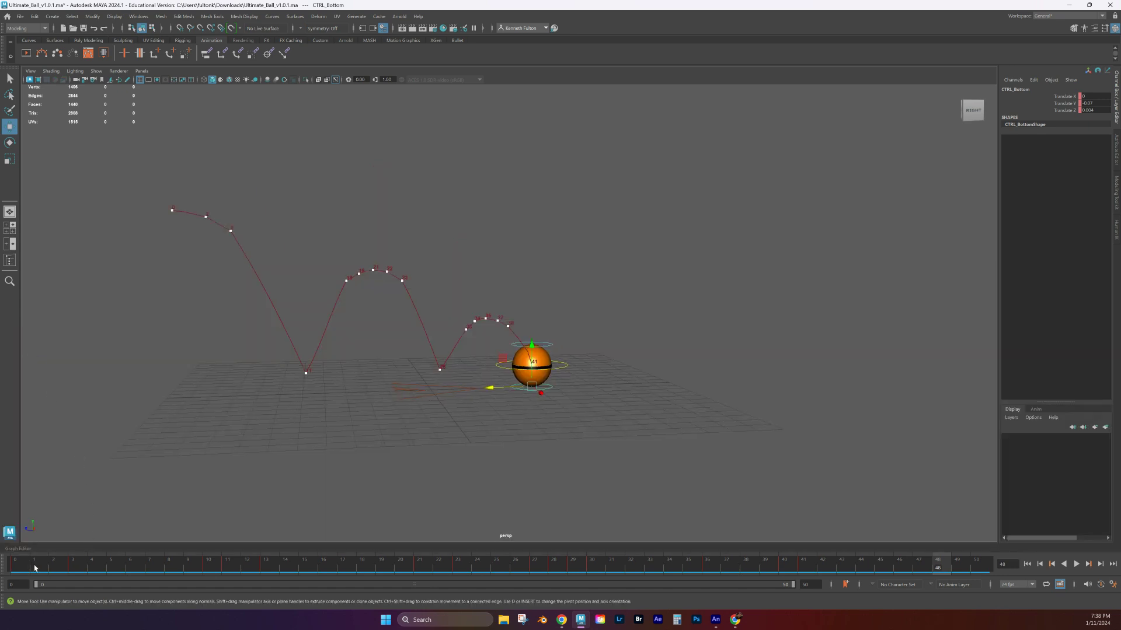
click(523, 349)
click(562, 368)
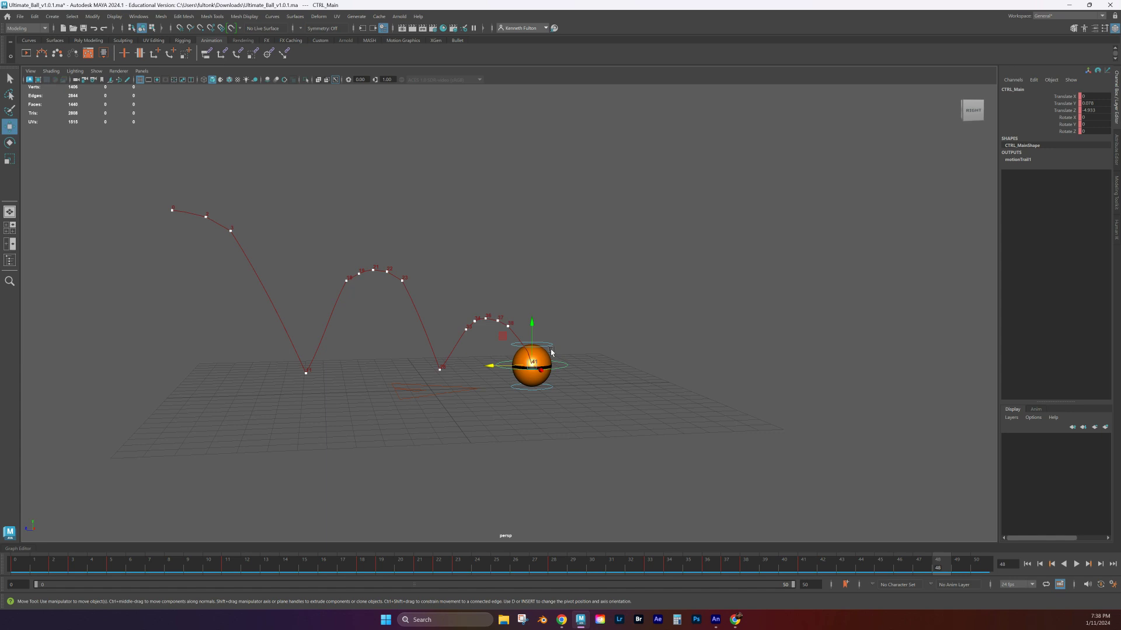
click(548, 348)
click(548, 387)
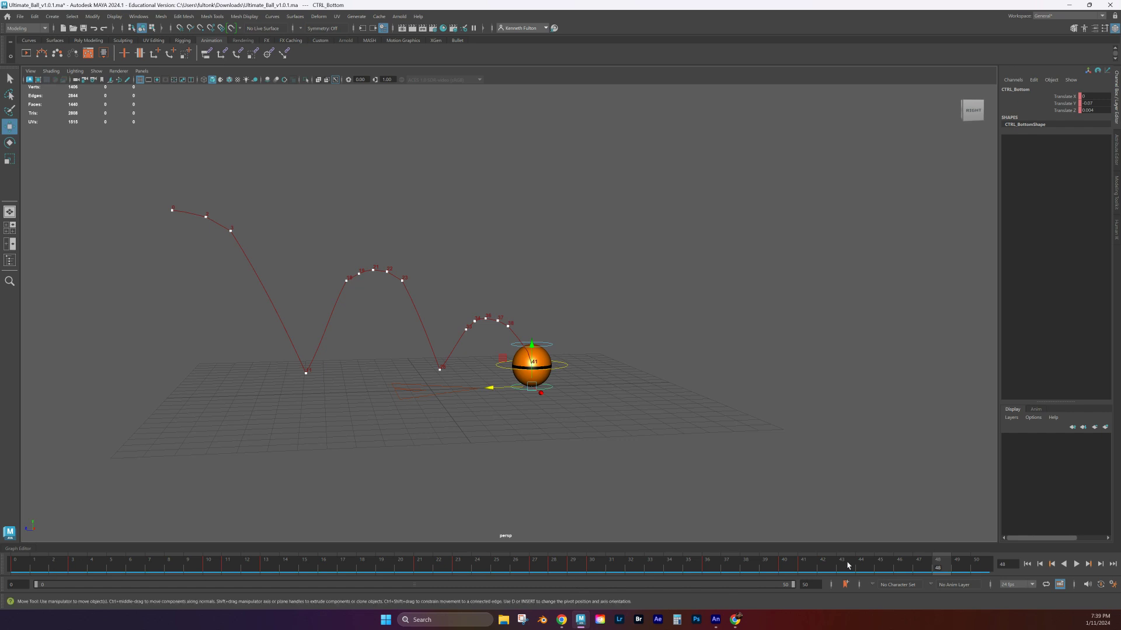
click(565, 370)
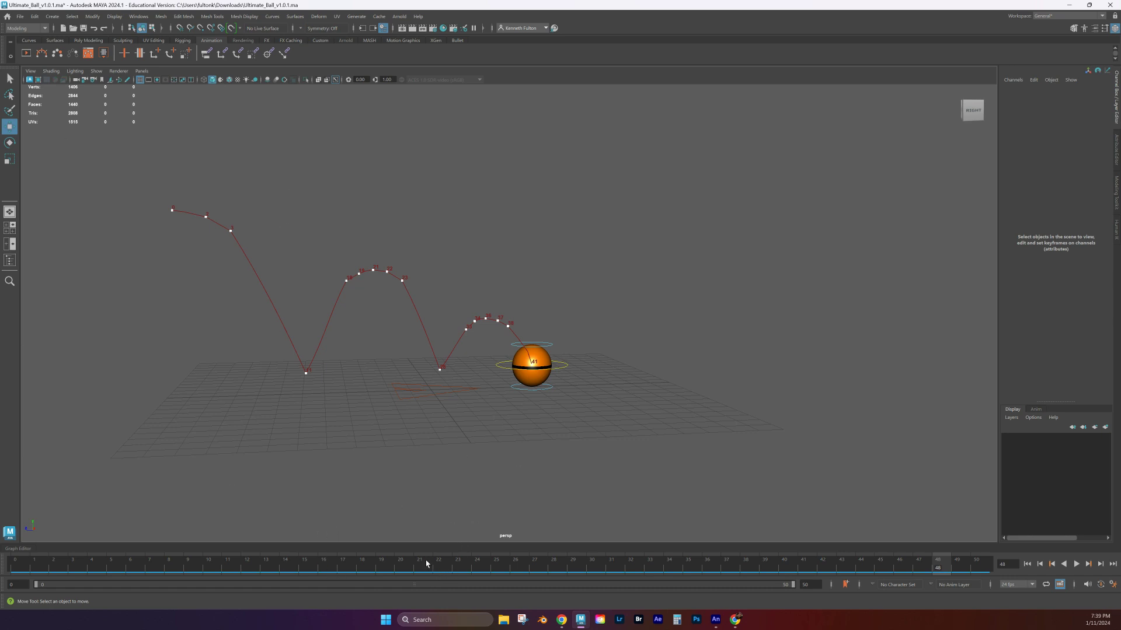
scroll(357, 423, up, 8)
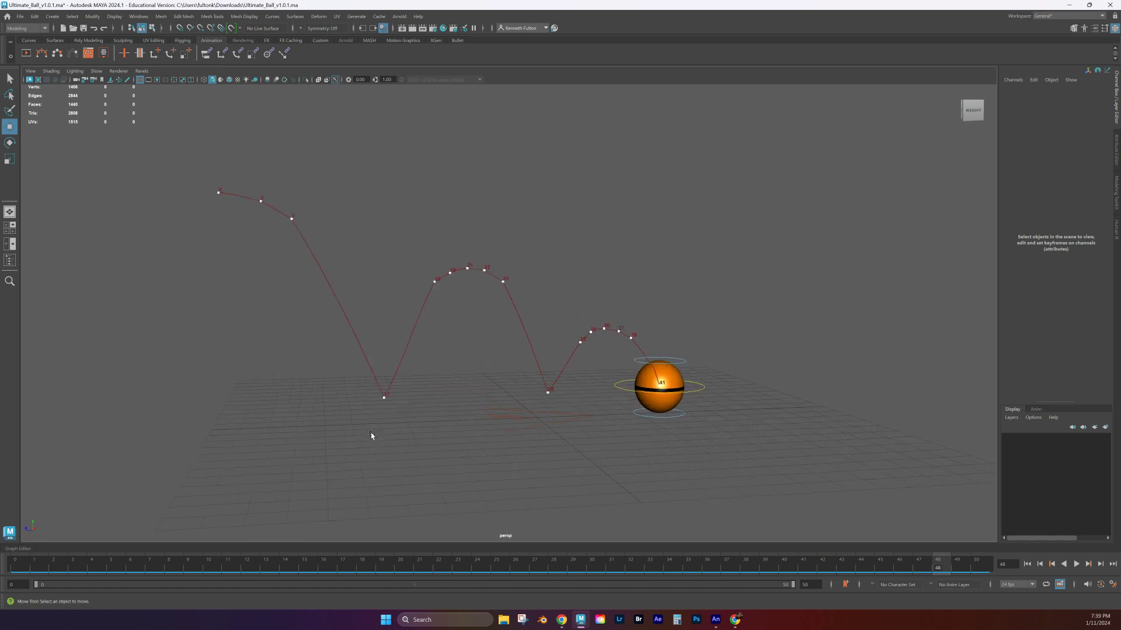
Set the timeline's playback speed to Play Every Frame, Max Real-time.
alt+drag(373, 438, 338, 453)
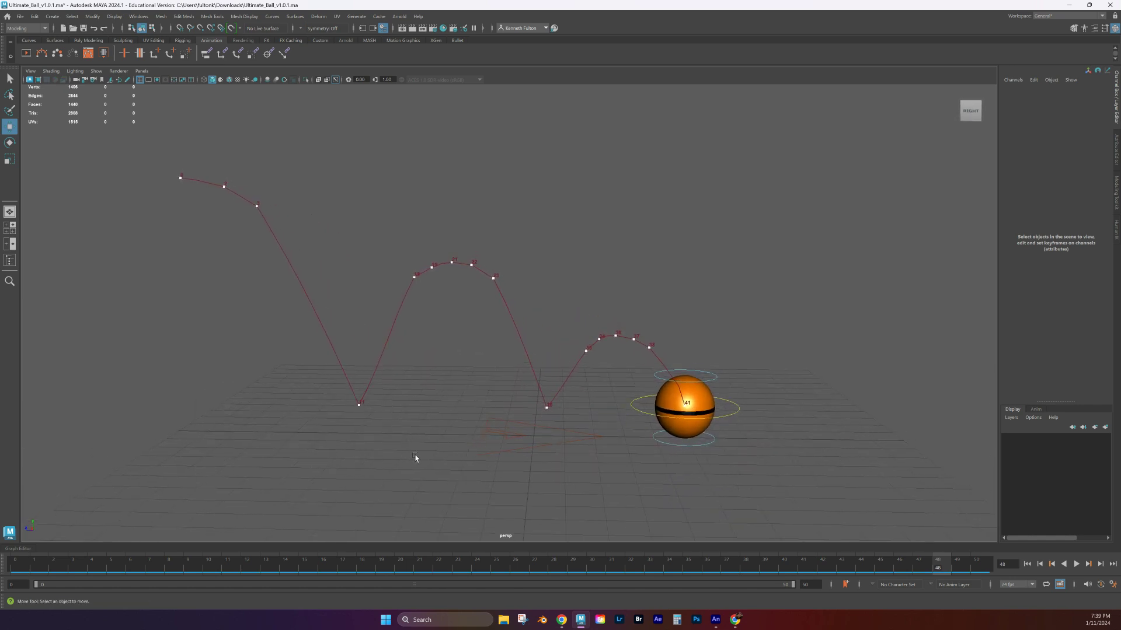
right_click(446, 569)
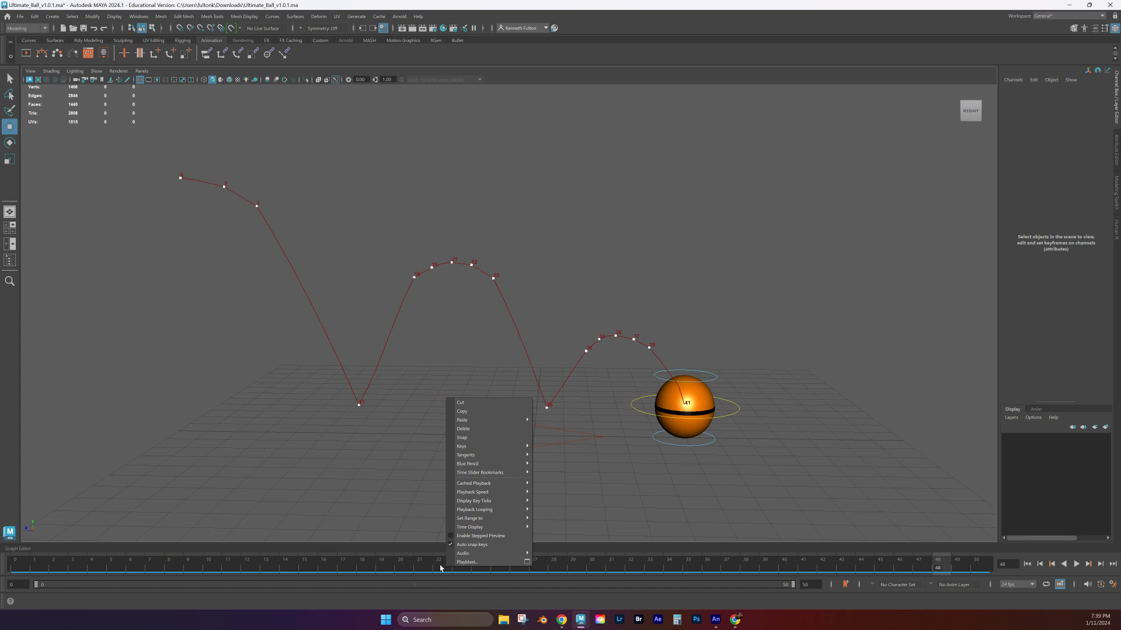
mouse_move(502, 492)
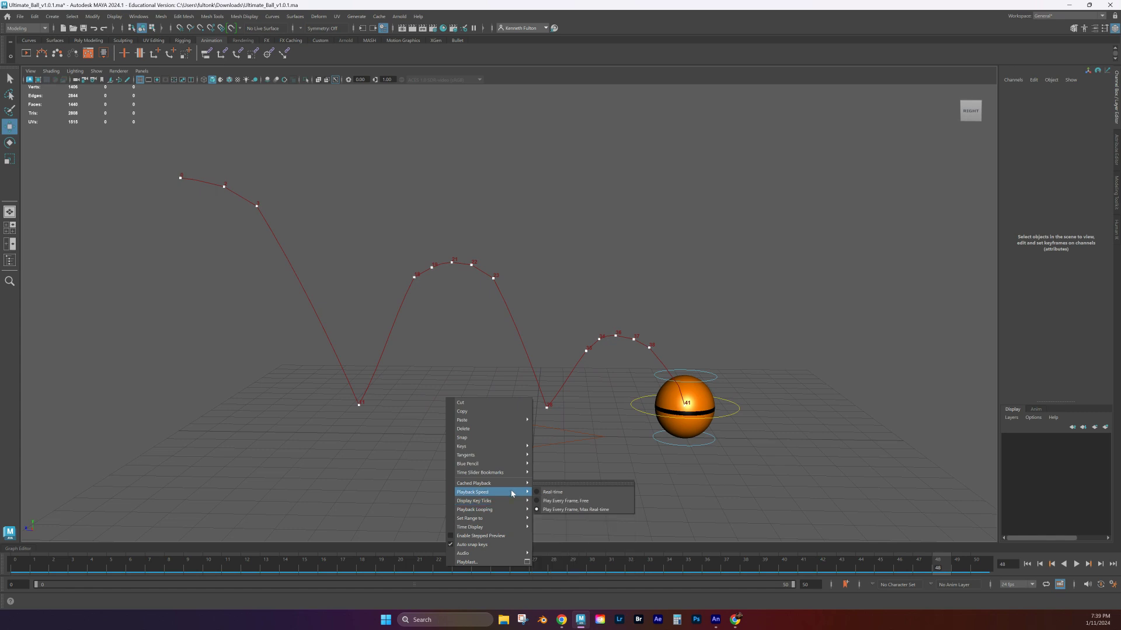
click(574, 510)
Replay the bounce at the new speed and stop it at frame 4.
click(1076, 565)
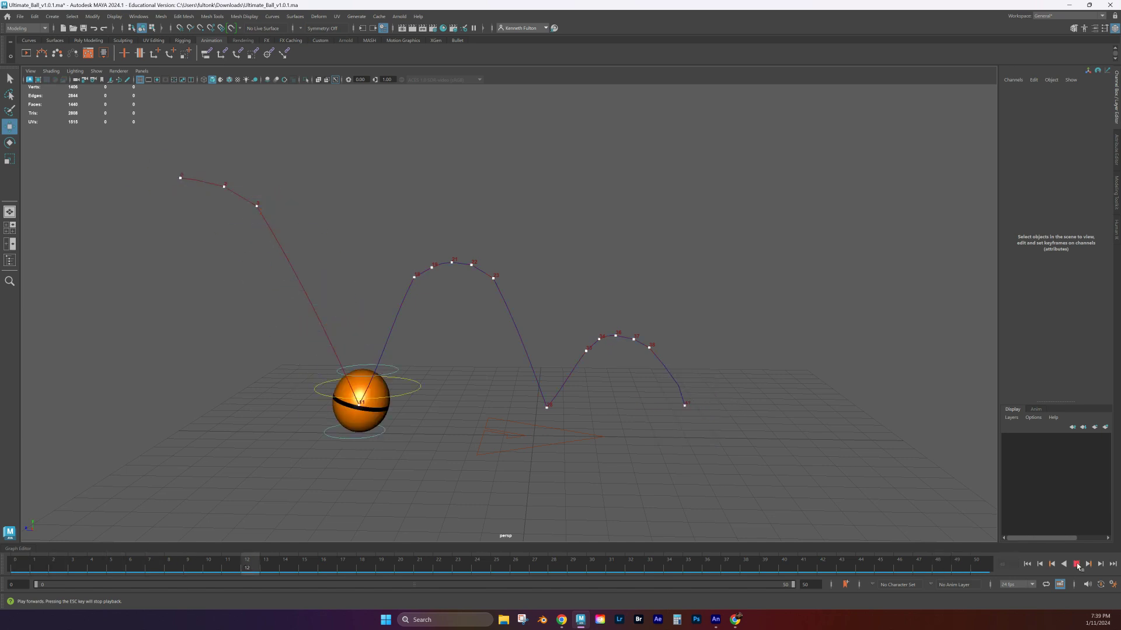
key(Escape)
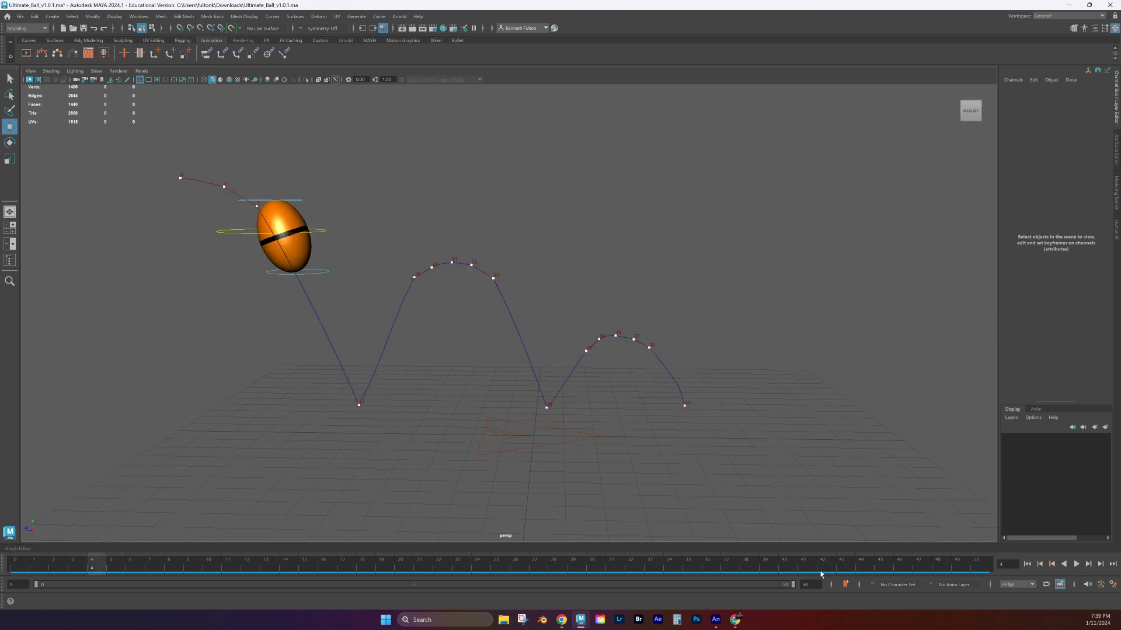
right_click(592, 565)
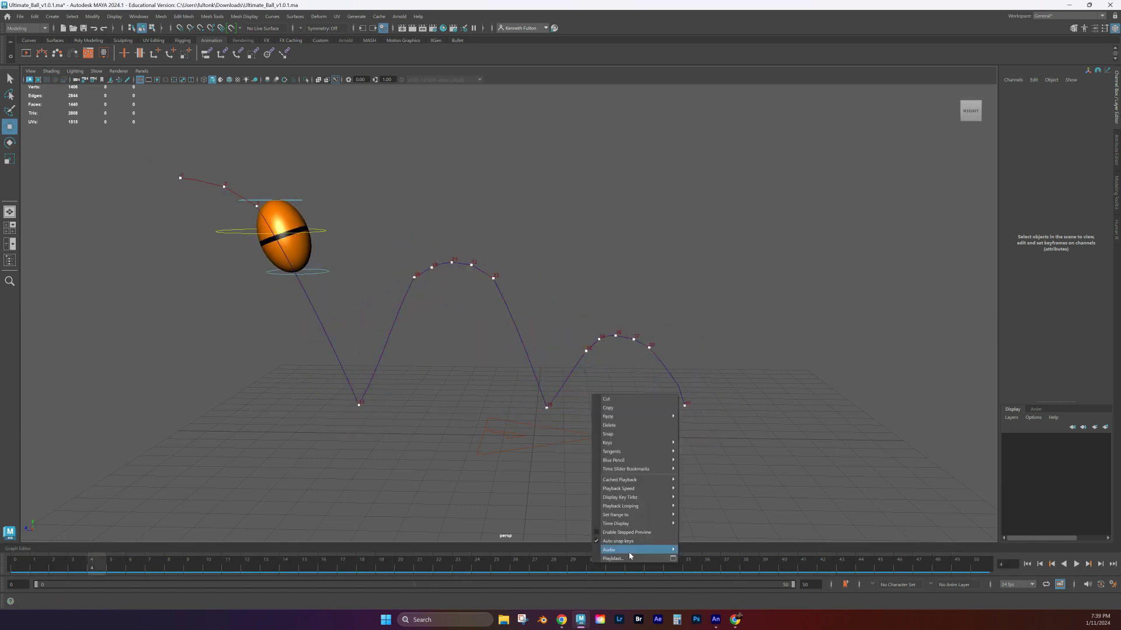
Open the Playblast Options and keep the movie format as avi.
click(673, 559)
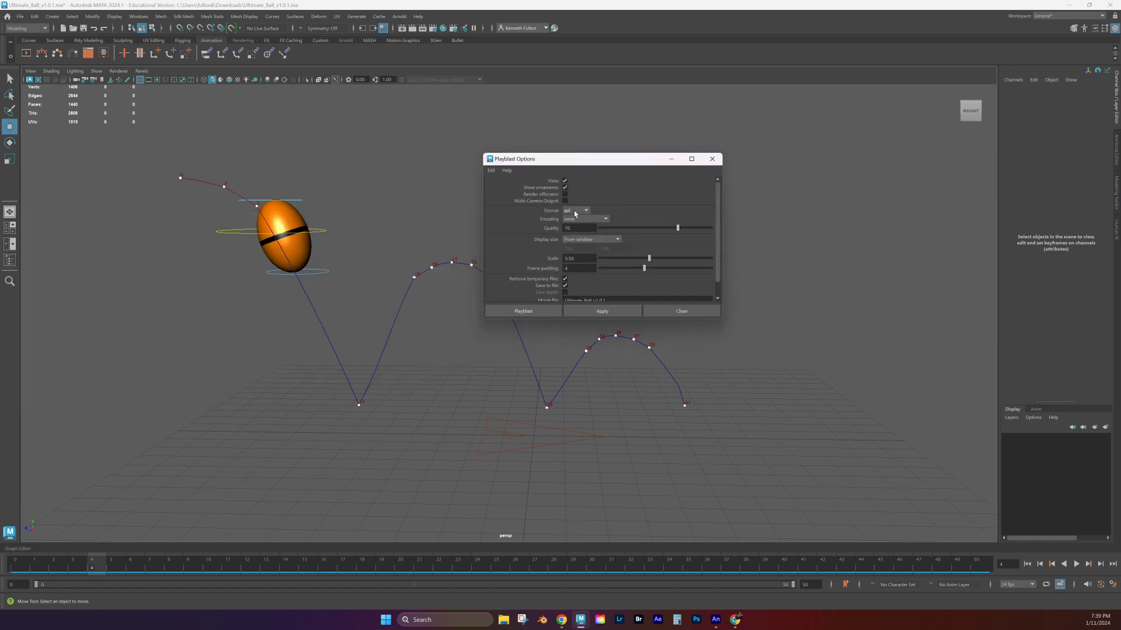
click(589, 213)
click(588, 213)
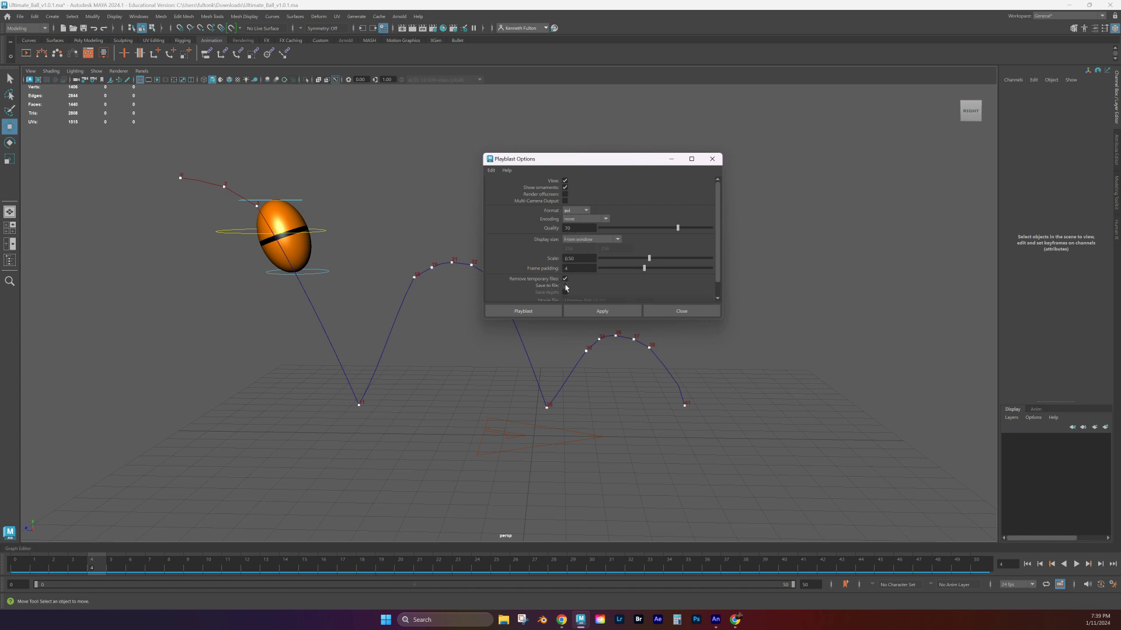
Set the movie file name to 'ball bounce 101' in the project's movies folder.
scroll(597, 290, down, 1)
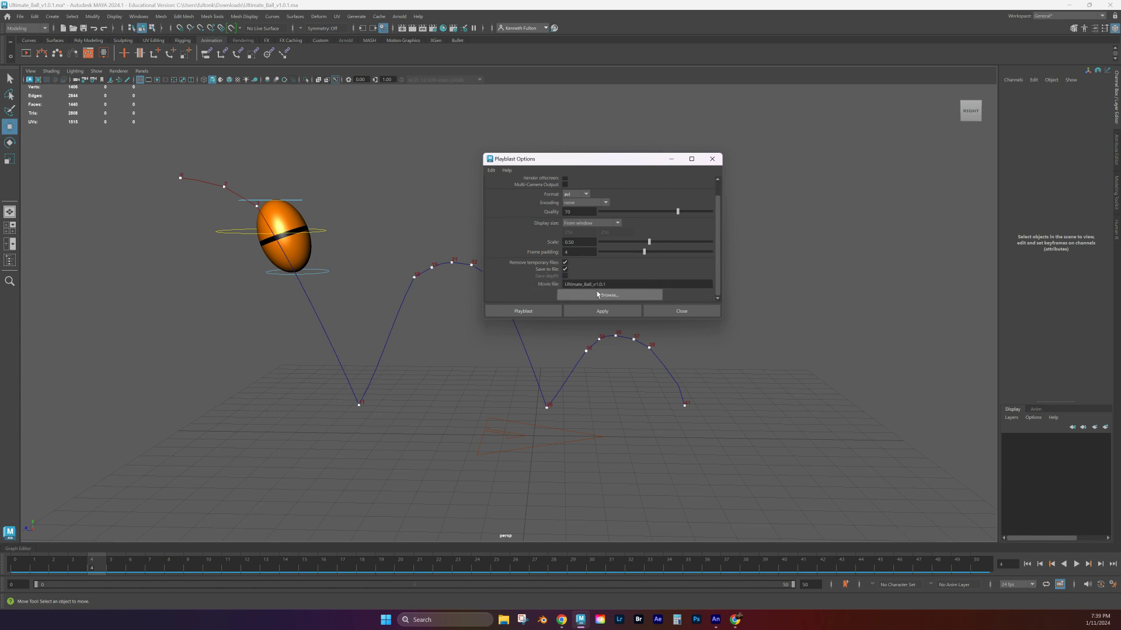
click(597, 296)
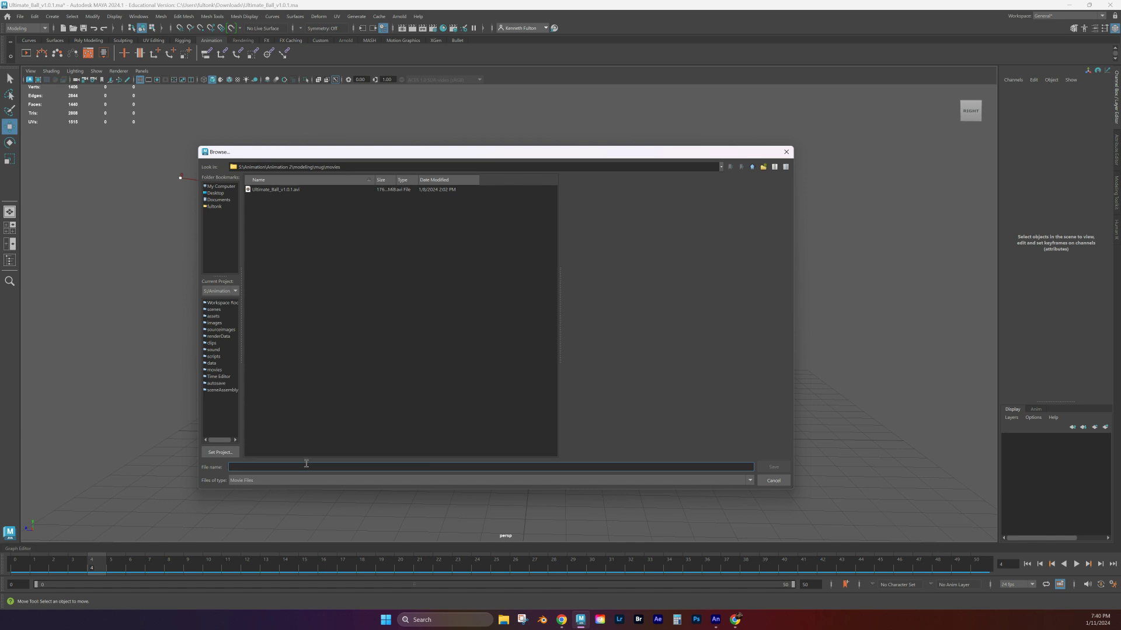
text(ball)
click(774, 468)
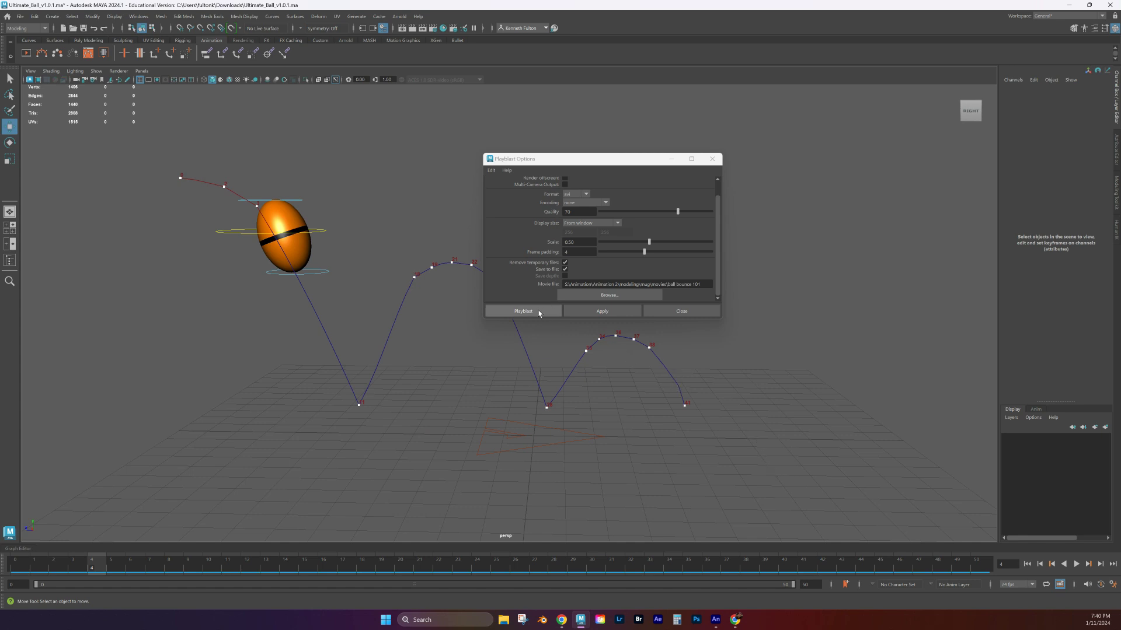
Render the playblast, play the two-second ball bounce 101 movie in Media Player, and move its window lower-left.
click(539, 313)
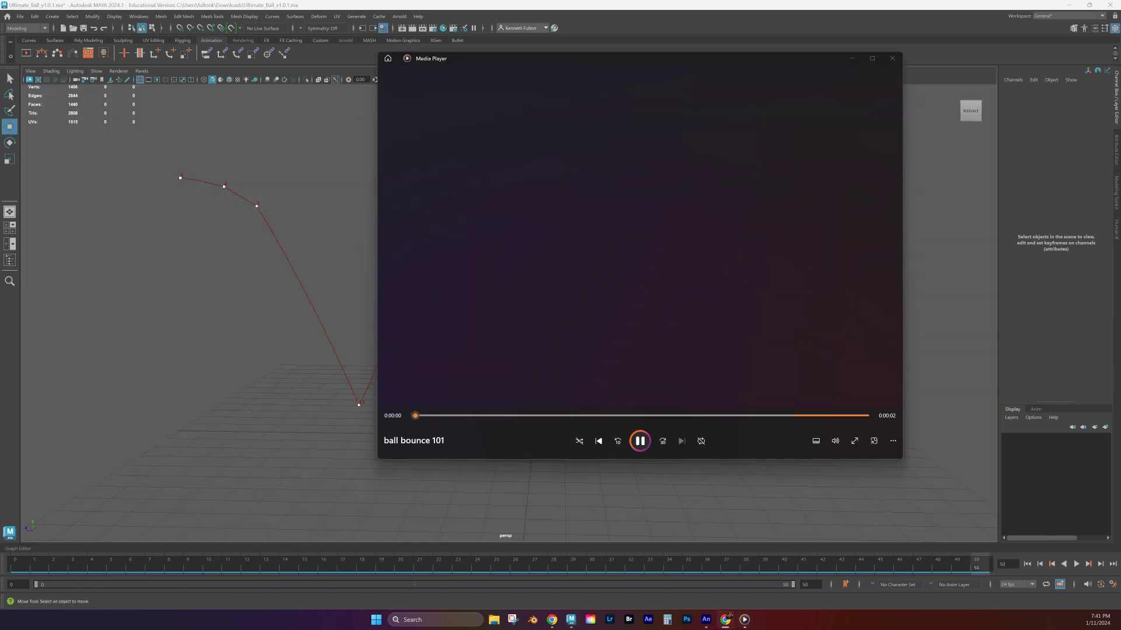
click(641, 443)
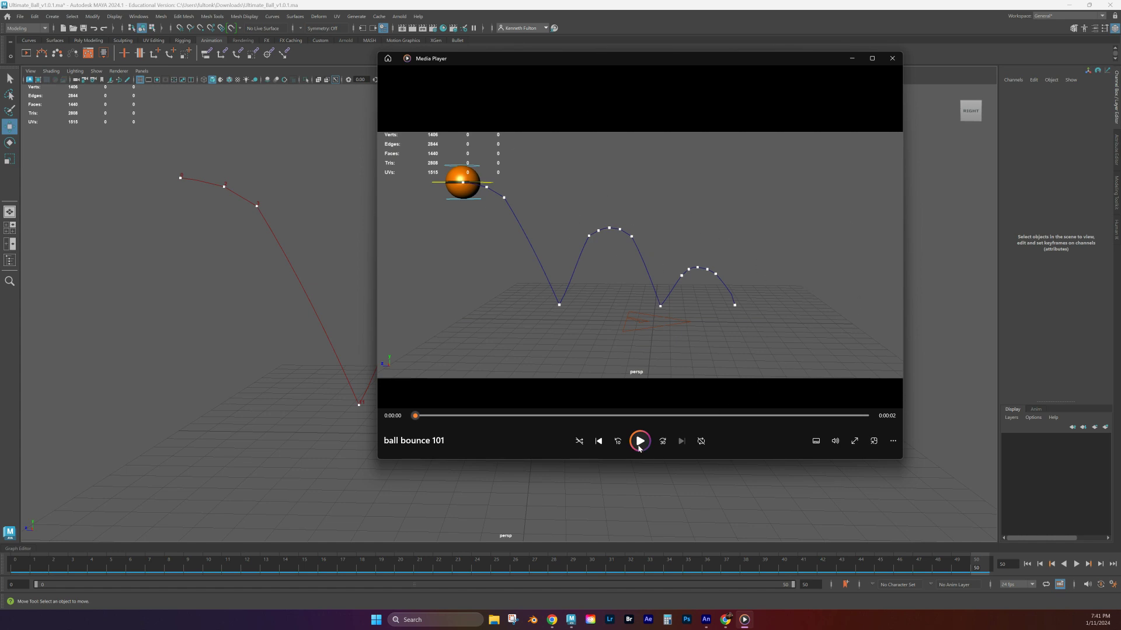
drag(523, 59, 494, 148)
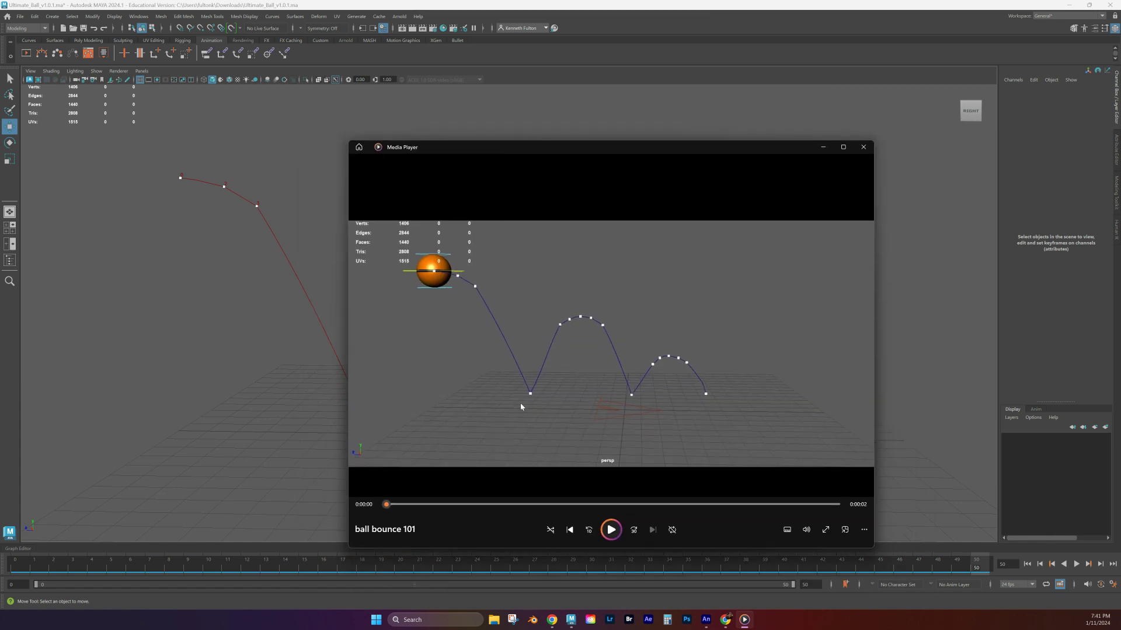